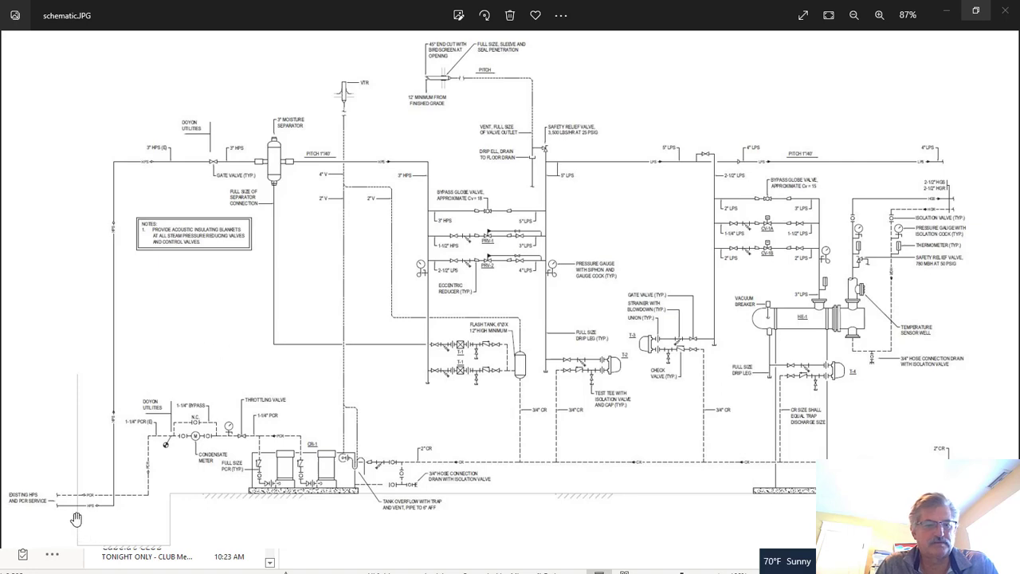
Pan and zoom the steam schematic to review the PRV station, moisture separator and HE-1 areas
{"action": "scroll", "coordinate": [87, 514], "scroll_direction": "up", "scroll_amount": 1}
{"action": "scroll", "coordinate": [95, 506], "scroll_direction": "up", "scroll_amount": 4}
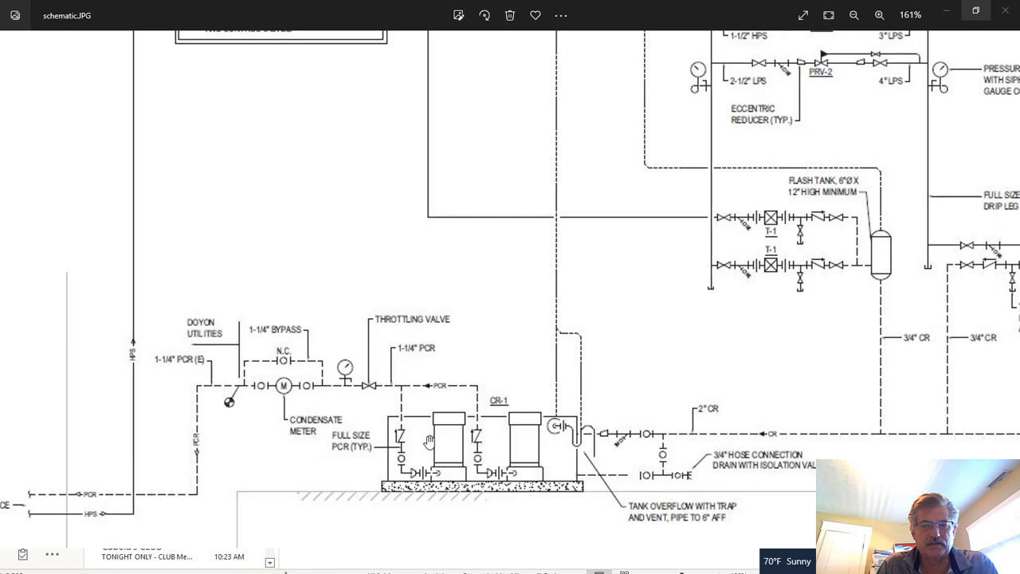
{"action": "left_click_drag", "start_coordinate": [408, 307], "coordinate": [306, 447]}
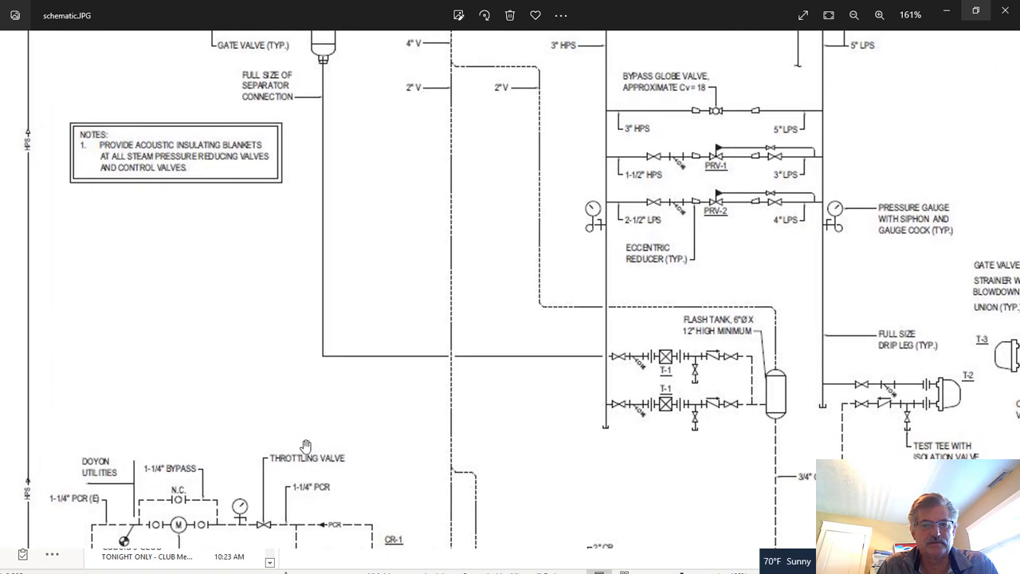
{"action": "left_click_drag", "start_coordinate": [387, 289], "coordinate": [221, 382]}
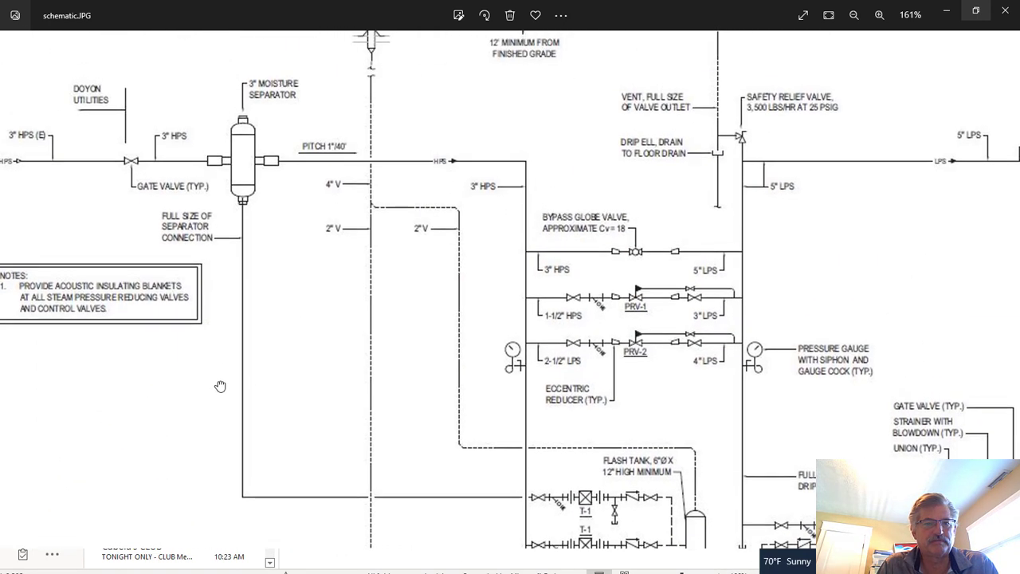
{"action": "scroll", "coordinate": [372, 255], "scroll_direction": "down", "scroll_amount": 3}
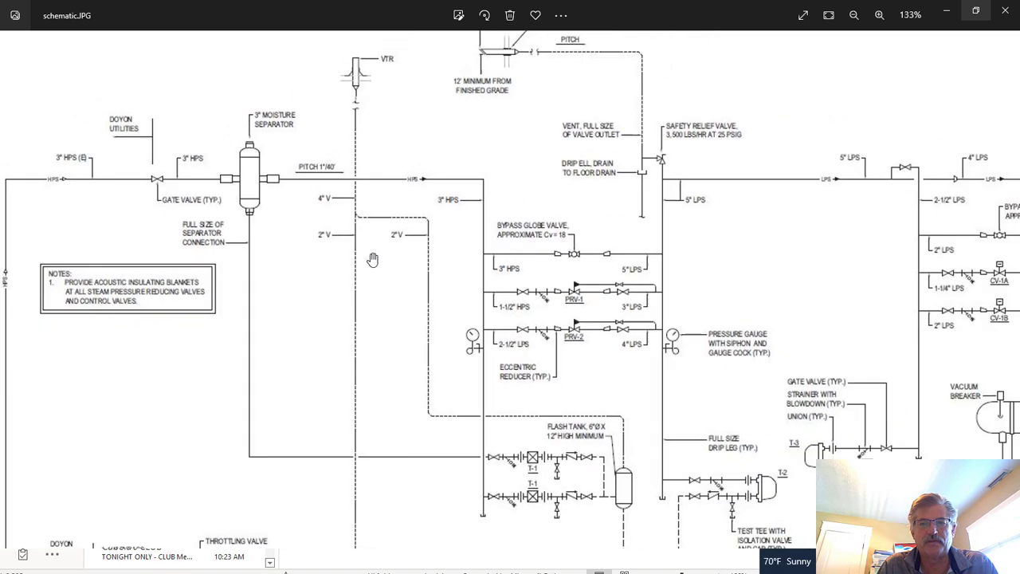
{"action": "left_click_drag", "start_coordinate": [391, 259], "coordinate": [359, 314]}
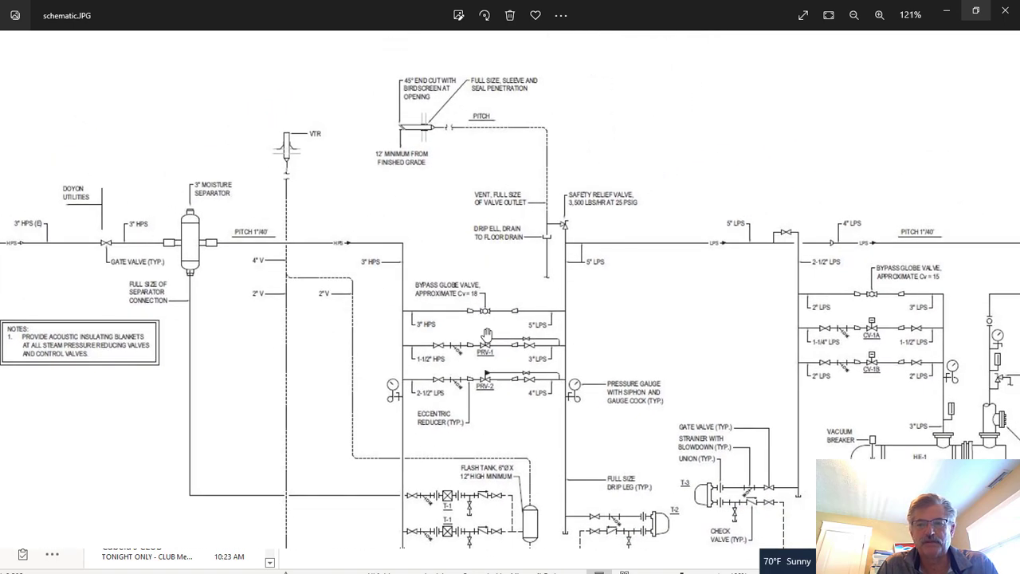
{"action": "left_click_drag", "start_coordinate": [759, 308], "coordinate": [558, 200]}
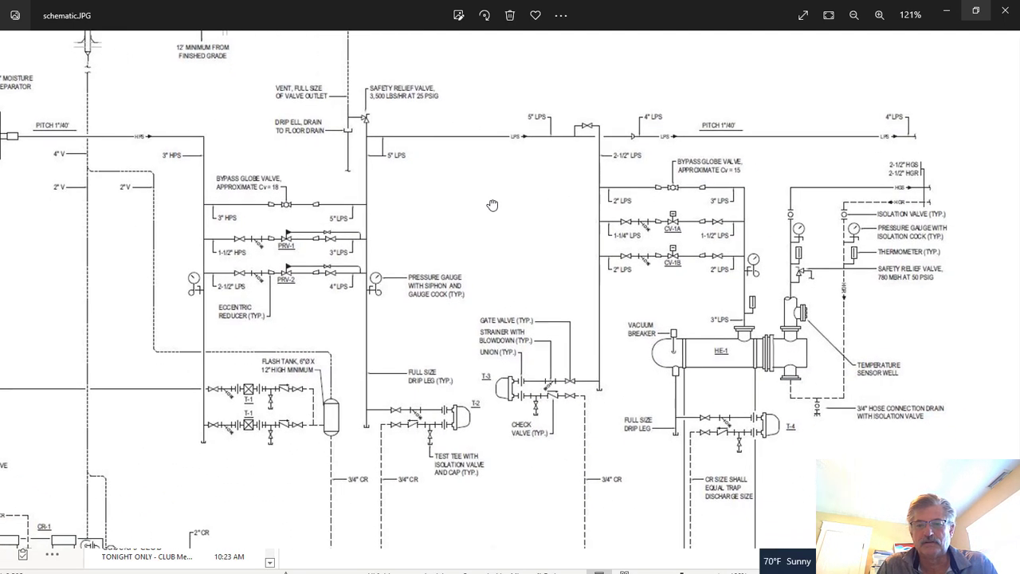
{"action": "scroll", "coordinate": [656, 307], "scroll_direction": "down", "scroll_amount": 2}
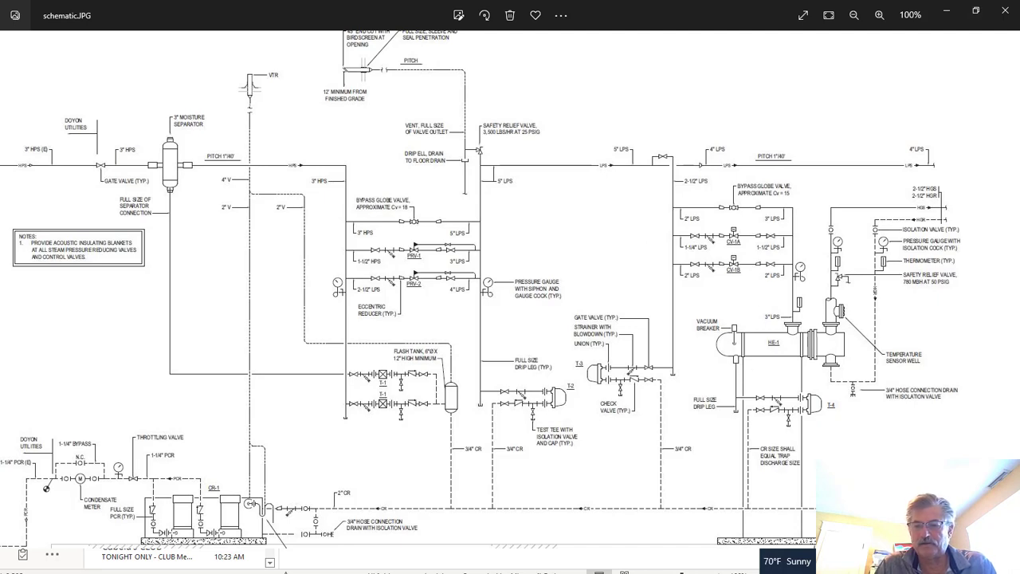
Minimize the Photos and Outlook windows to restore HVAC Solution's blank Project2 drawing
{"action": "left_click", "coordinate": [946, 10]}
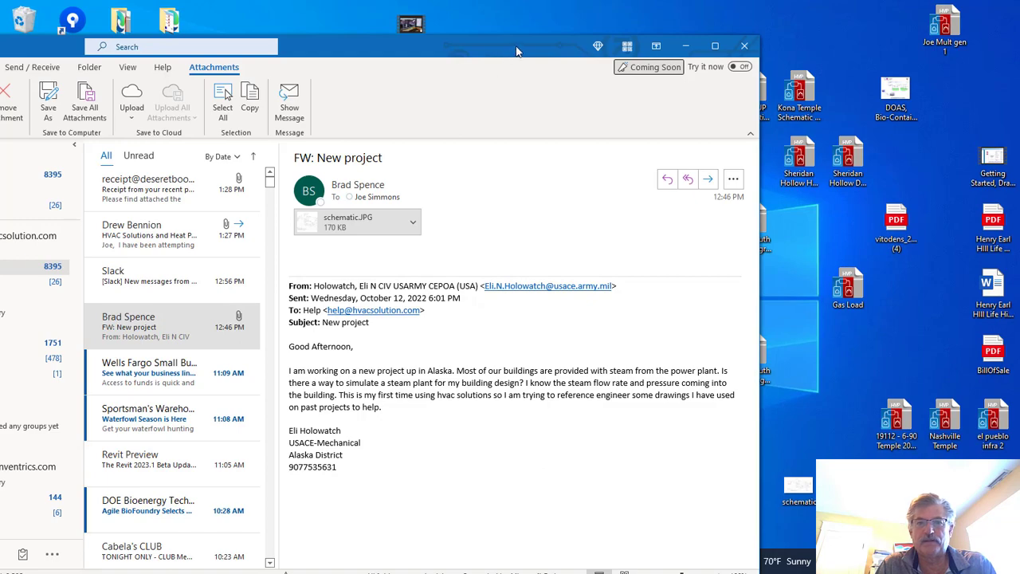
{"action": "left_click", "coordinate": [686, 46]}
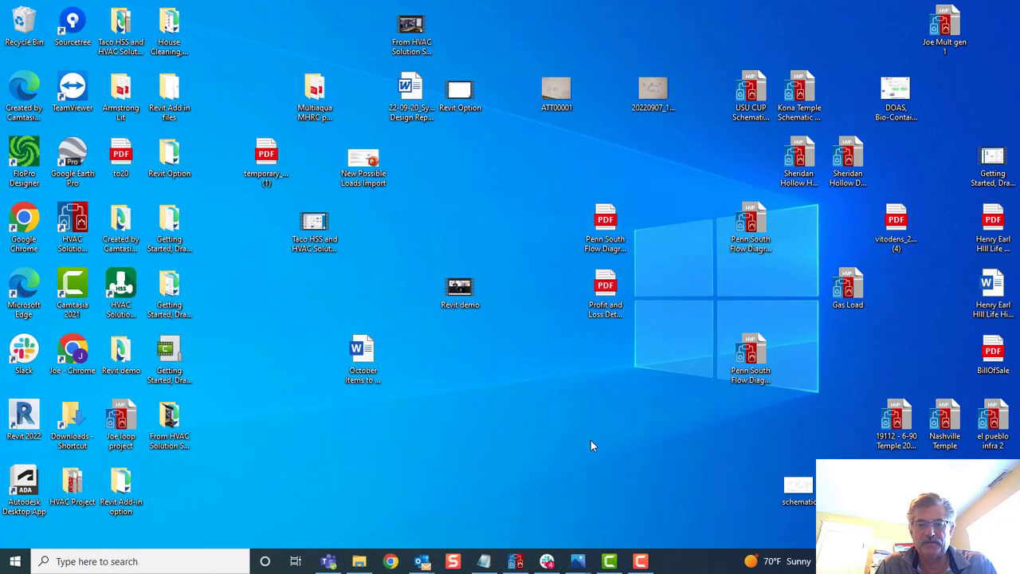
{"action": "left_click", "coordinate": [517, 561]}
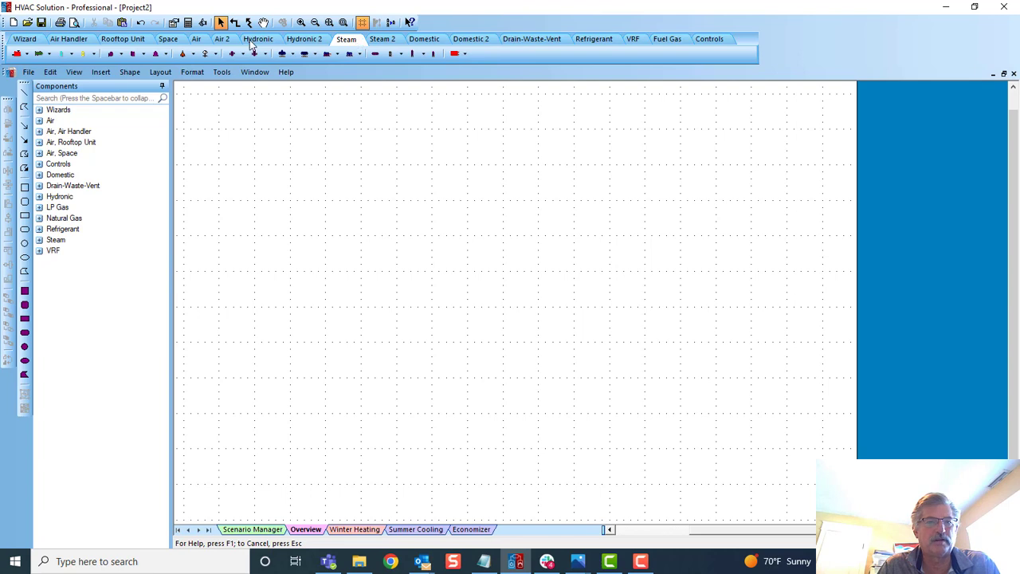
Place a Cleaver-Brooks 80 PSIG steam boiler B-1 at lower right with its gas-fired burner beside it
{"action": "left_click", "coordinate": [25, 54]}
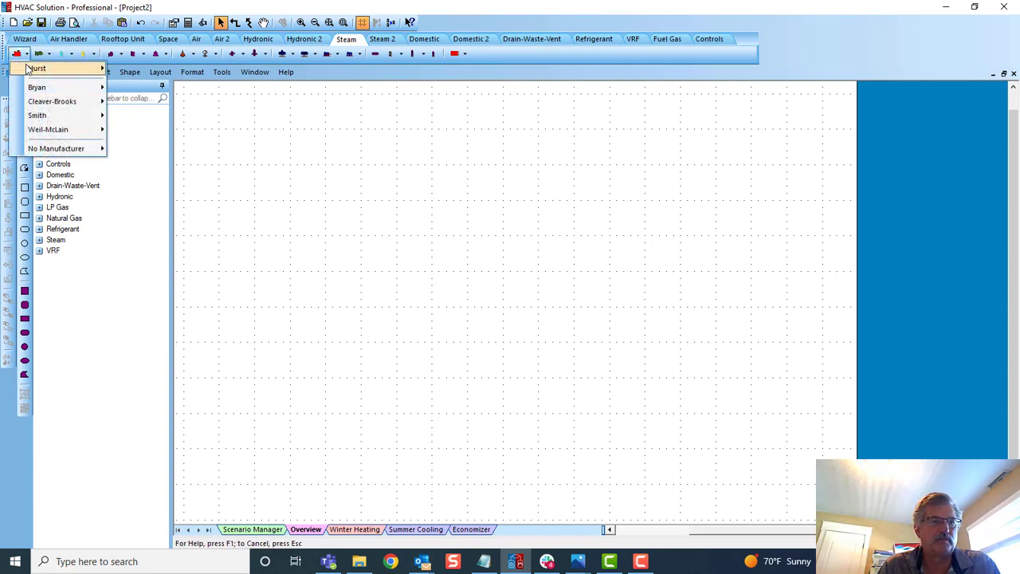
{"action": "mouse_move", "coordinate": [48, 101]}
{"action": "left_click", "coordinate": [131, 100]}
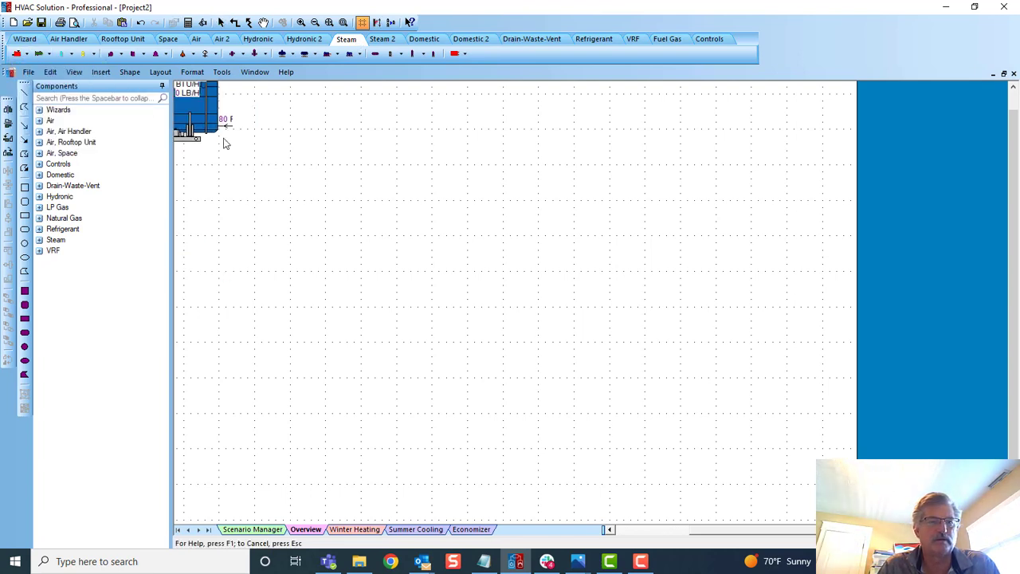
{"action": "left_click", "coordinate": [746, 483]}
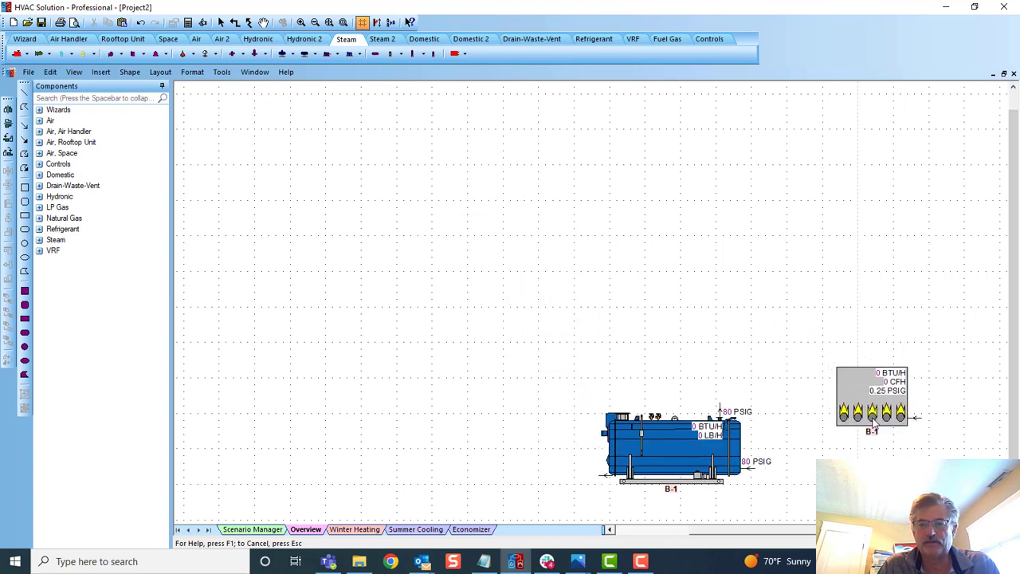
{"action": "left_click", "coordinate": [884, 432]}
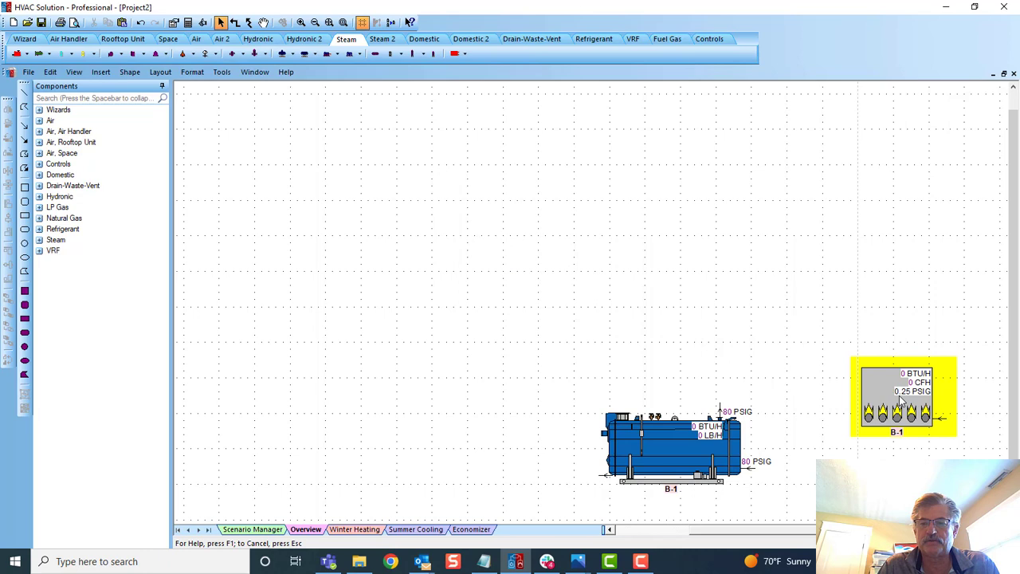
{"action": "left_click", "coordinate": [802, 377]}
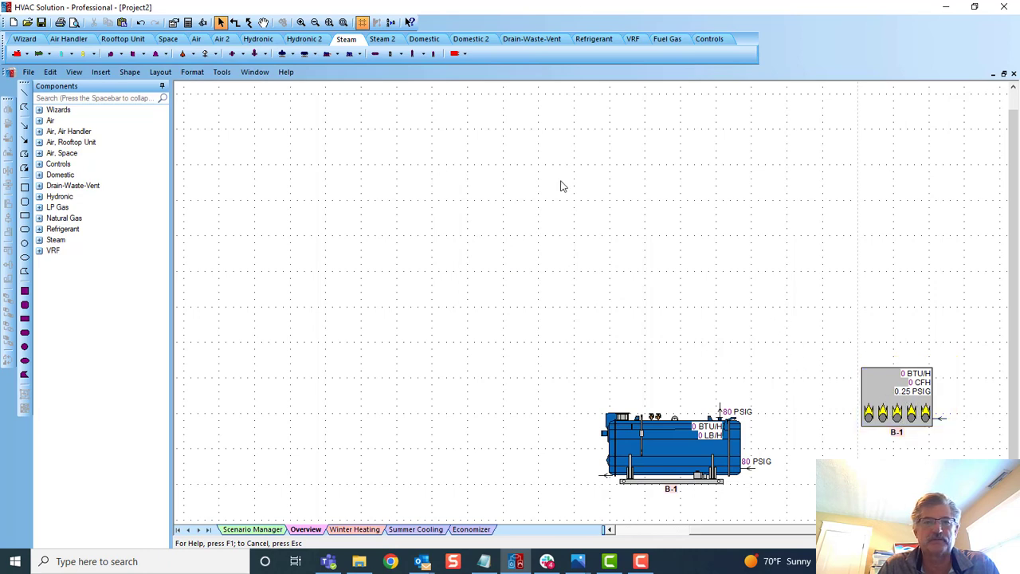
{"action": "left_click", "coordinate": [463, 55]}
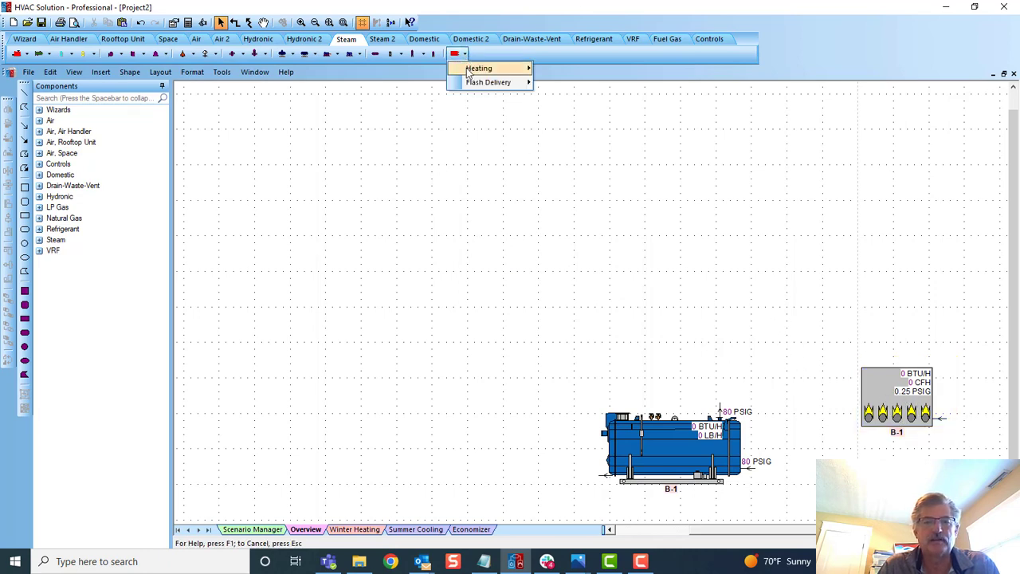
Place an inline finned-tube baseboard heating load IHL-1 at the upper left
{"action": "mouse_move", "coordinate": [470, 70]}
{"action": "mouse_move", "coordinate": [562, 70]}
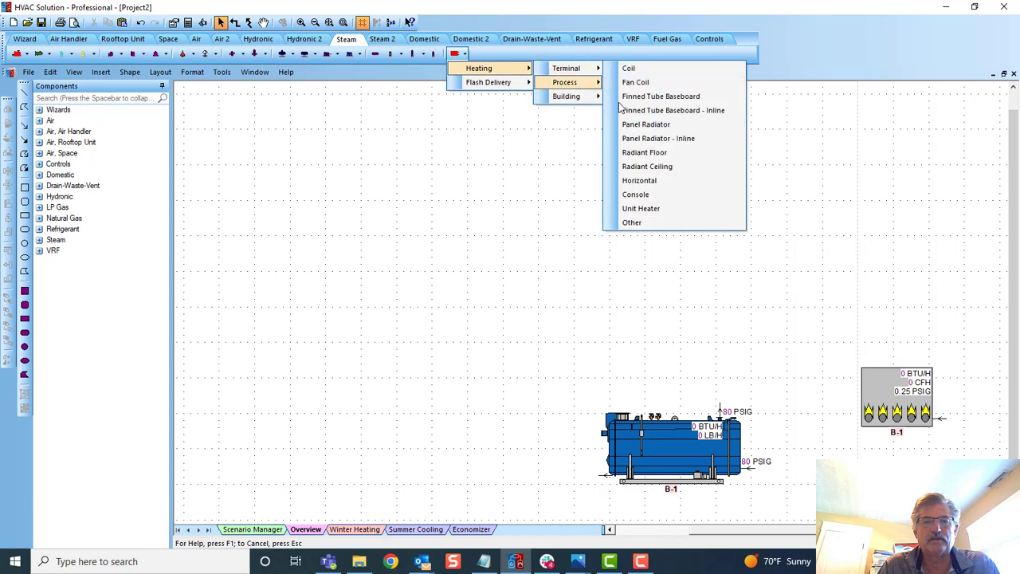
{"action": "left_click", "coordinate": [648, 112]}
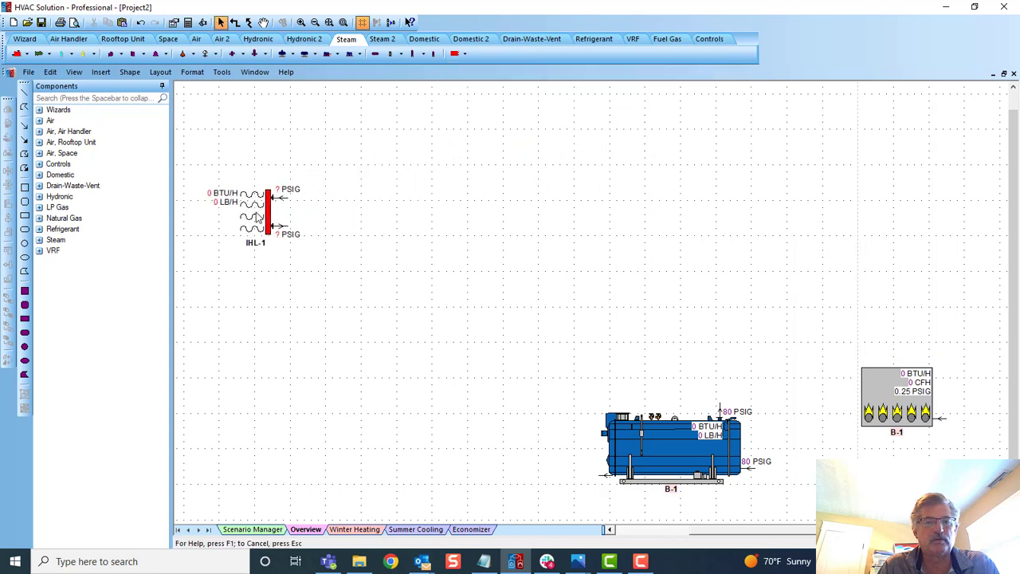
{"action": "left_click", "coordinate": [309, 264]}
Pipe boiler B-1's Steam Out to IHL-1's Steam In, then move IHL-1 lower
{"action": "left_click", "coordinate": [702, 430]}
{"action": "left_click", "coordinate": [719, 413]}
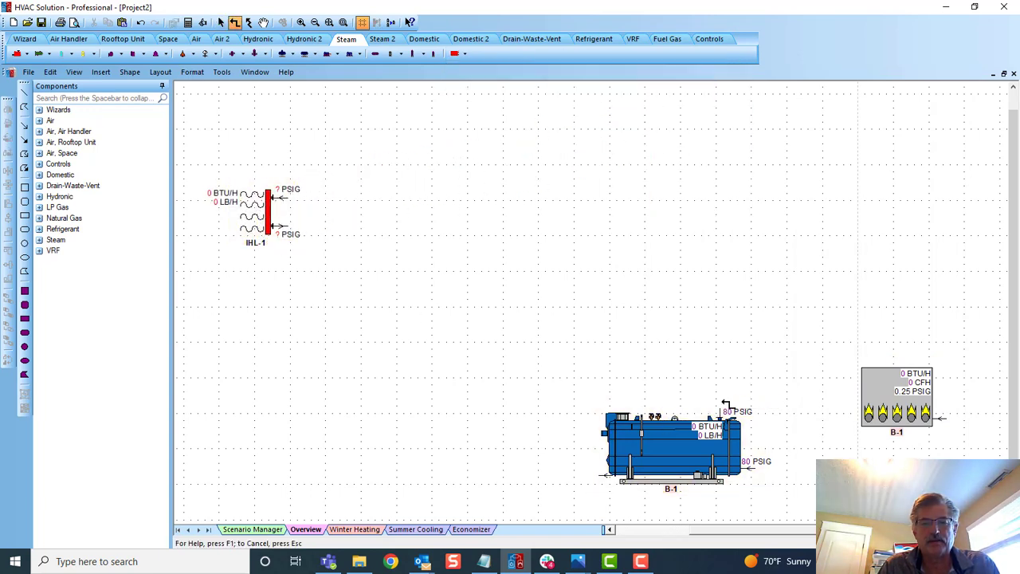
{"action": "left_click", "coordinate": [280, 198]}
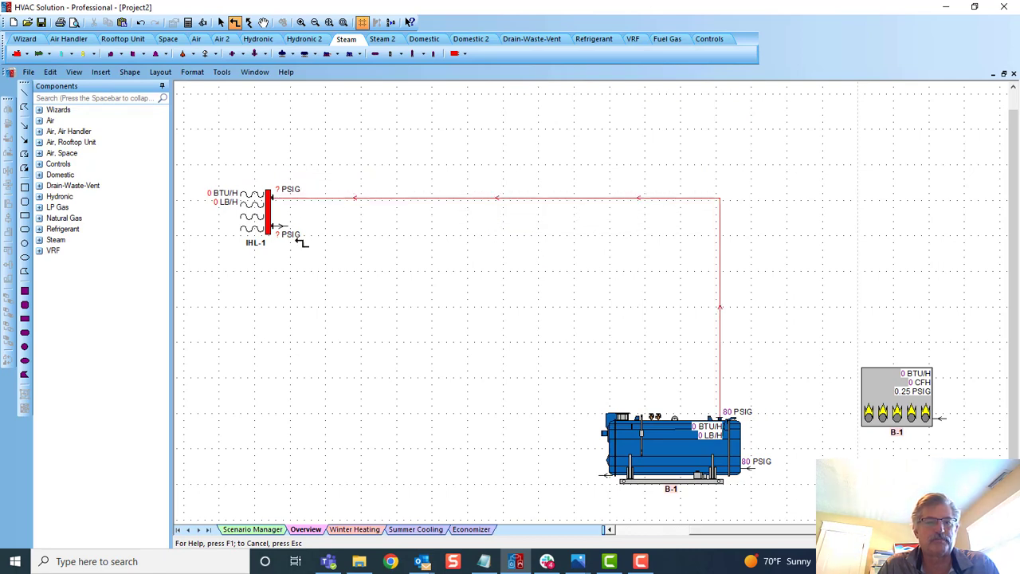
{"action": "left_click", "coordinate": [271, 223]}
{"action": "left_click_drag", "start_coordinate": [271, 223], "coordinate": [271, 326]}
Enter 800 lb/h as IHL-1's component flow, then drag boiler B-1 leftward under the pipe
{"action": "double_click", "coordinate": [271, 327]}
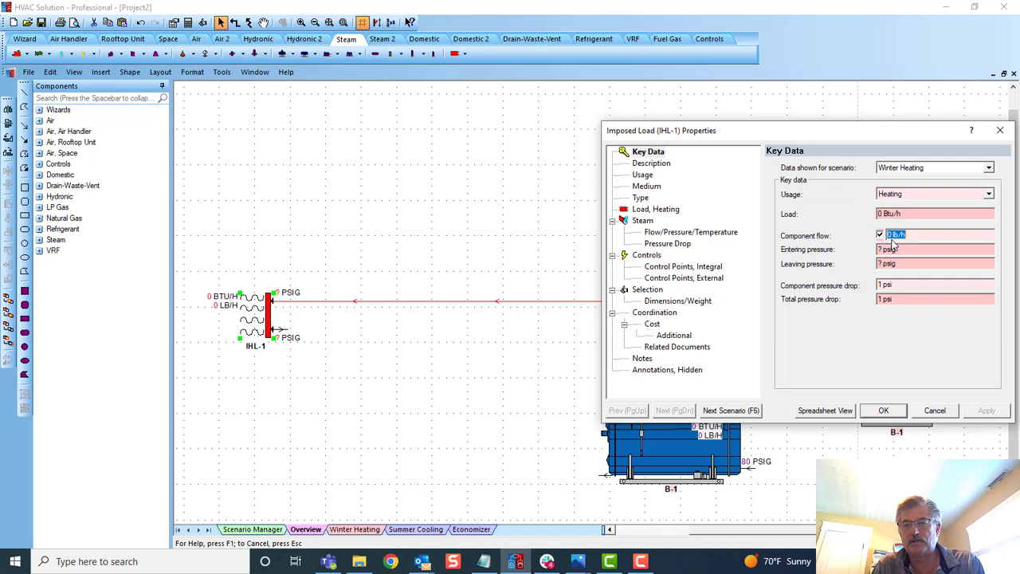
{"action": "type", "text": "800"}
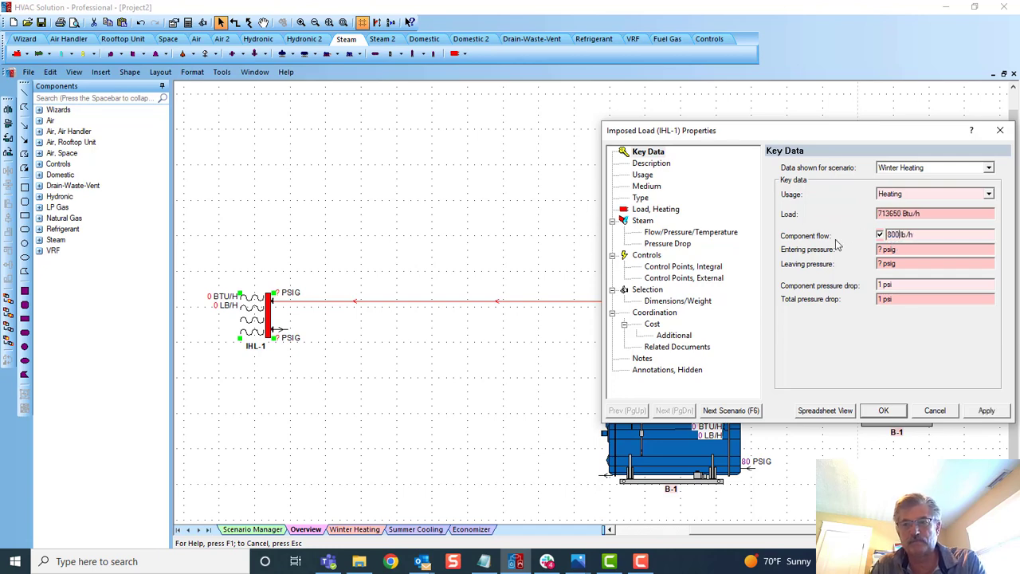
{"action": "left_click", "coordinate": [885, 412]}
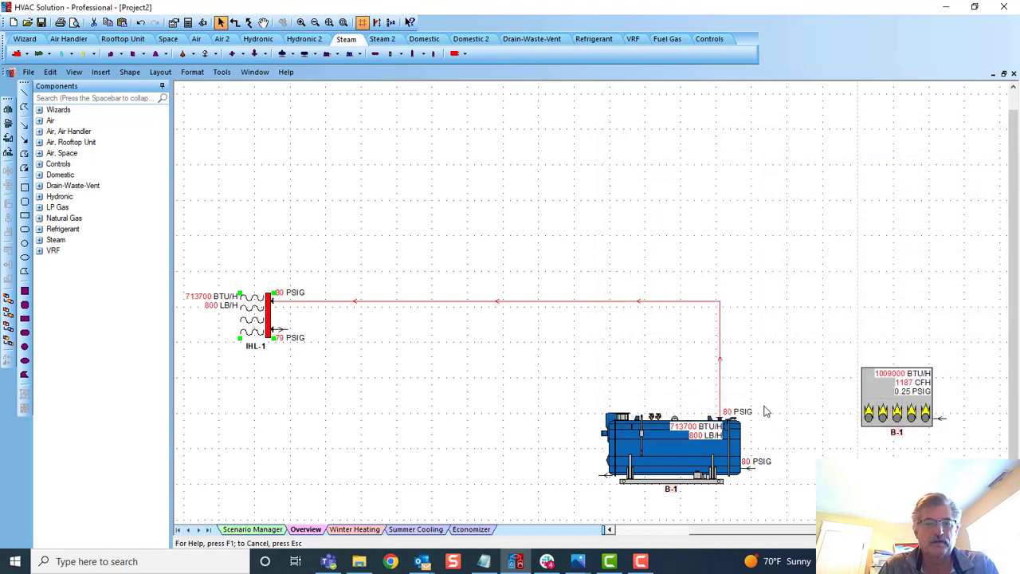
{"action": "left_click_drag", "start_coordinate": [669, 469], "coordinate": [608, 480]}
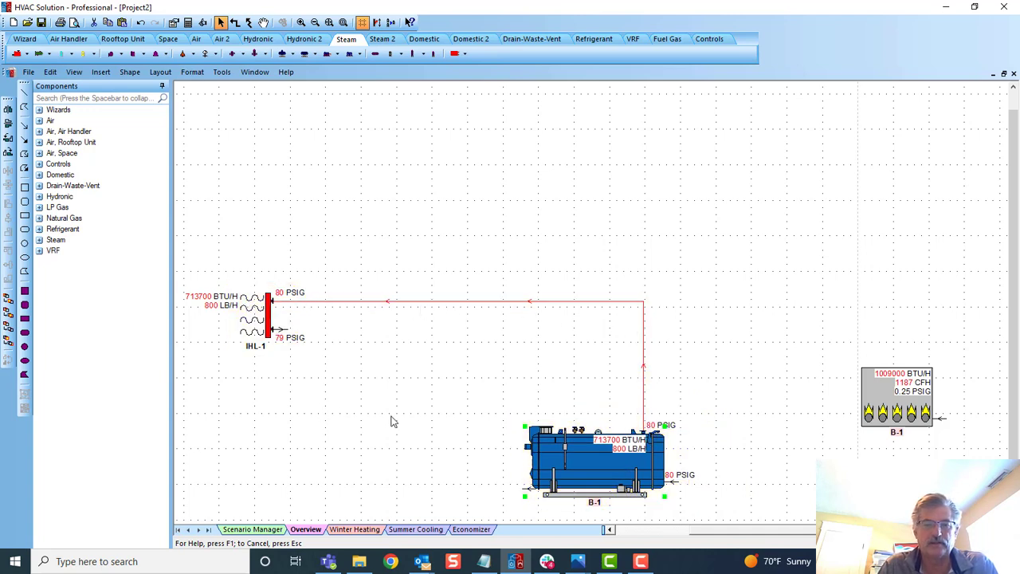
Change boiler B-1's Key Data operating pressure to 78 psig
{"action": "double_click", "coordinate": [588, 462]}
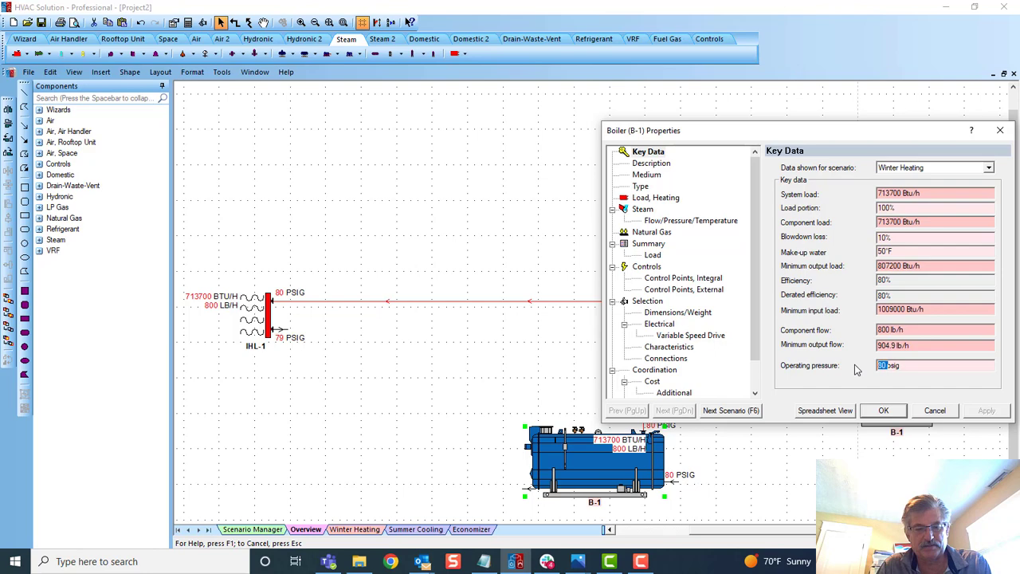
{"action": "type", "text": "78"}
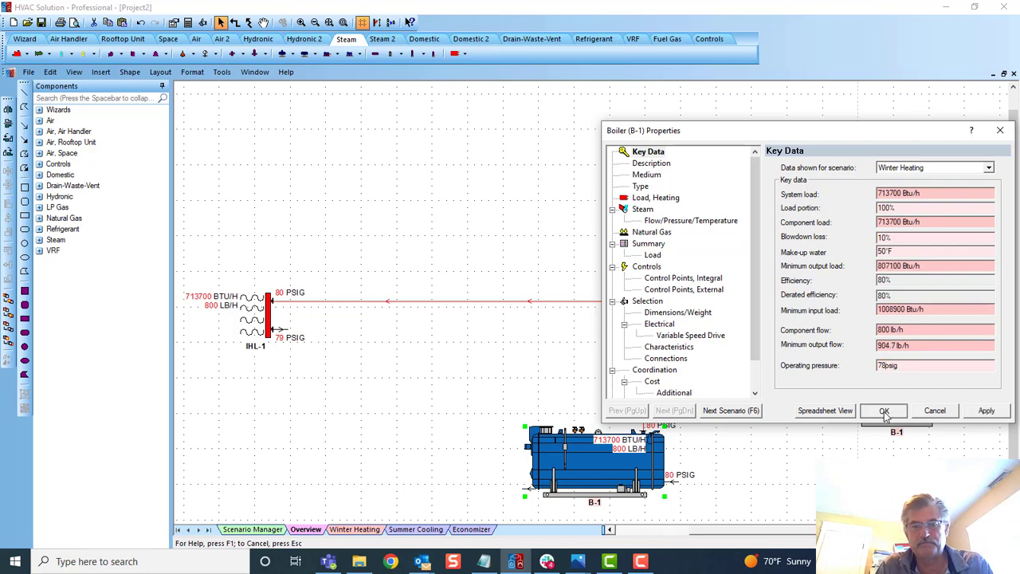
{"action": "left_click", "coordinate": [883, 411]}
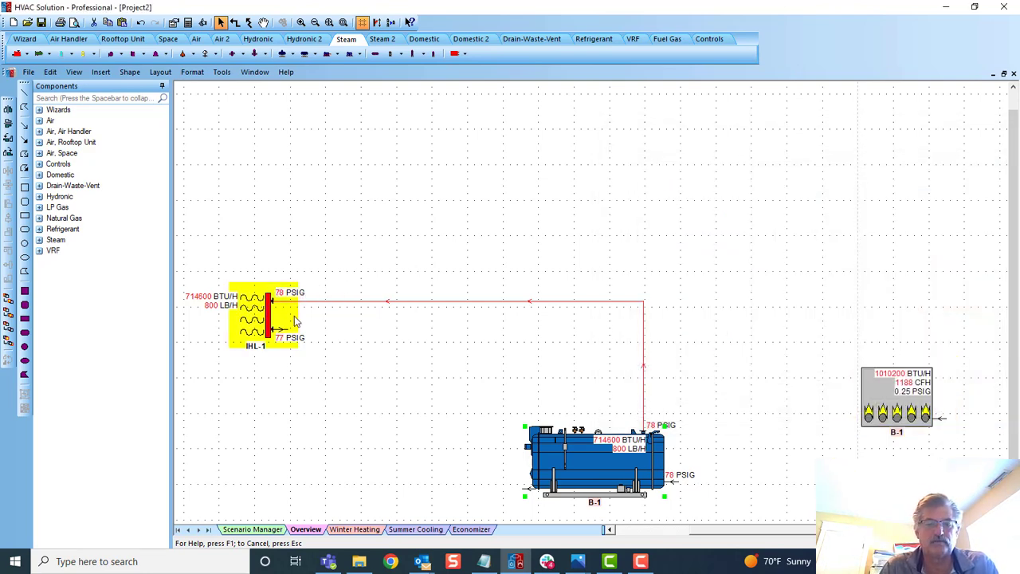
Insert a Heating > Building > High Rise load, IHL-2, above IHL-1
{"action": "scroll", "coordinate": [314, 293], "scroll_direction": "down", "scroll_amount": 1}
{"action": "scroll", "coordinate": [313, 293], "scroll_direction": "up", "scroll_amount": 3}
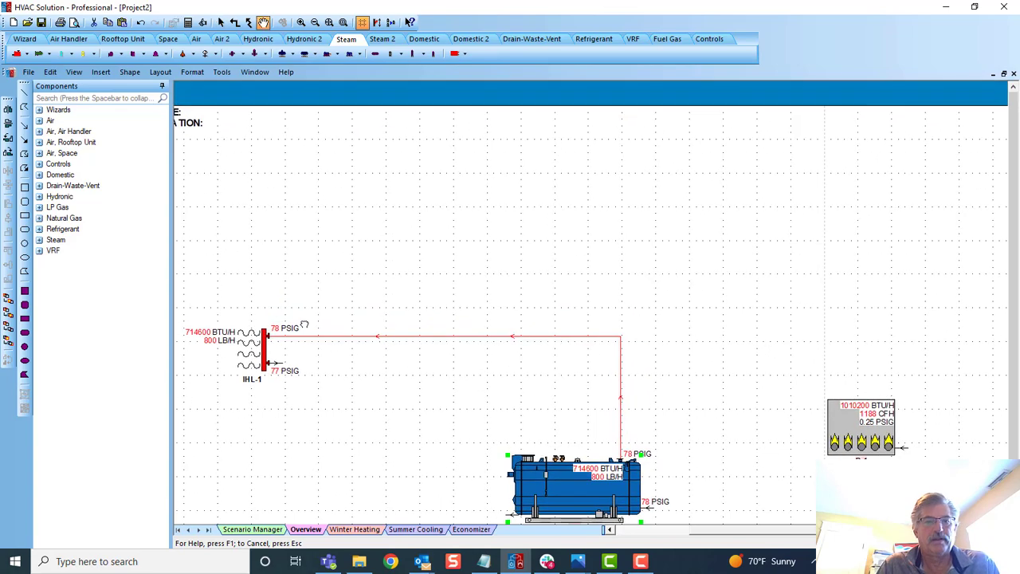
{"action": "left_click", "coordinate": [460, 54]}
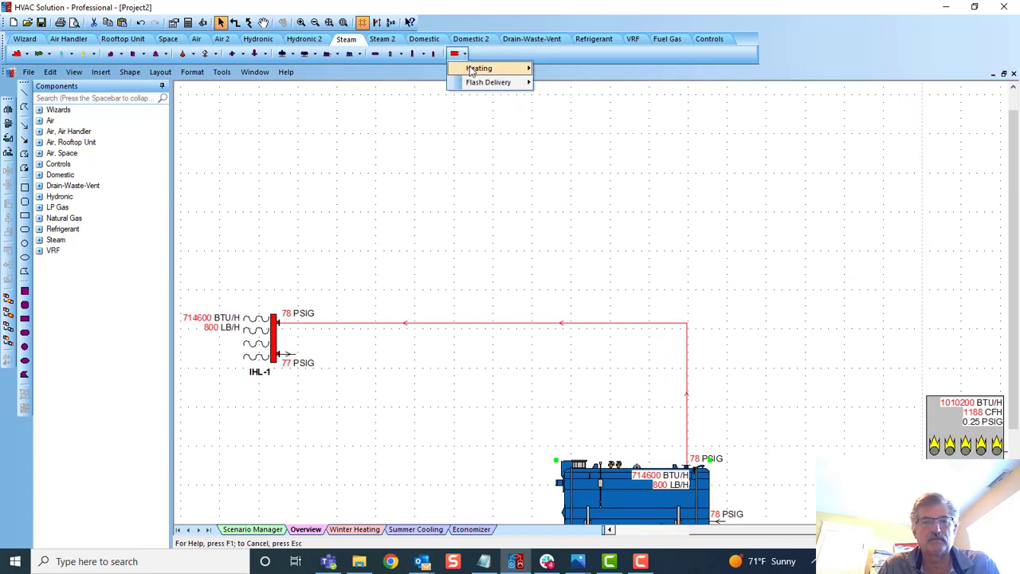
{"action": "mouse_move", "coordinate": [478, 69]}
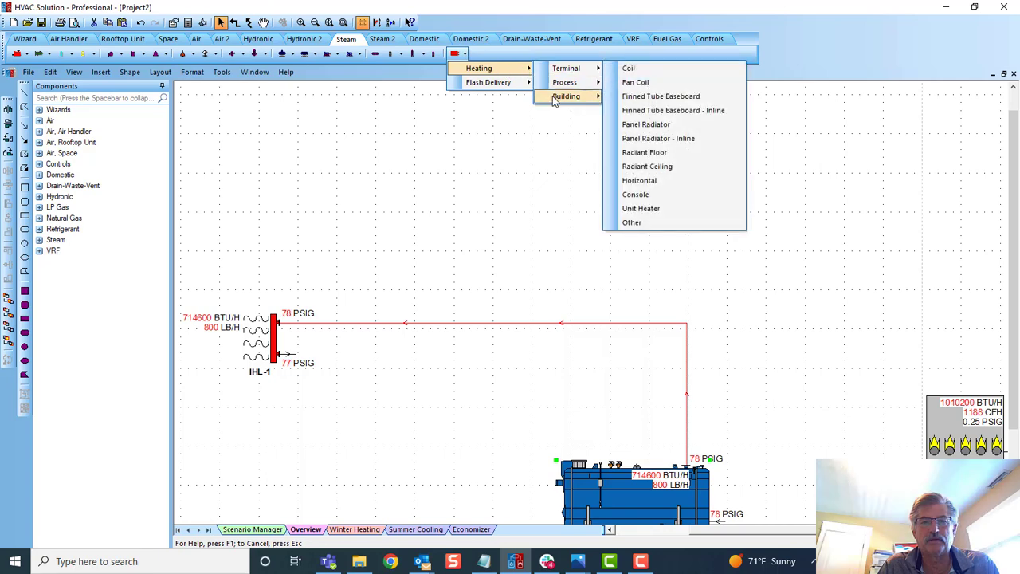
{"action": "mouse_move", "coordinate": [556, 100]}
{"action": "left_click", "coordinate": [632, 110]}
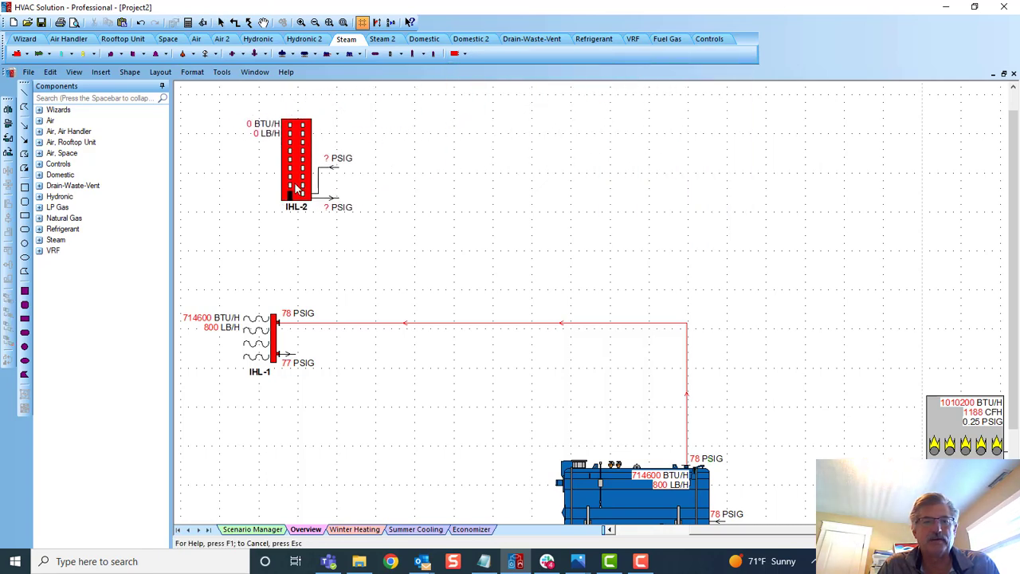
{"action": "left_click", "coordinate": [296, 188]}
{"action": "scroll", "coordinate": [267, 303], "scroll_direction": "up", "scroll_amount": 1}
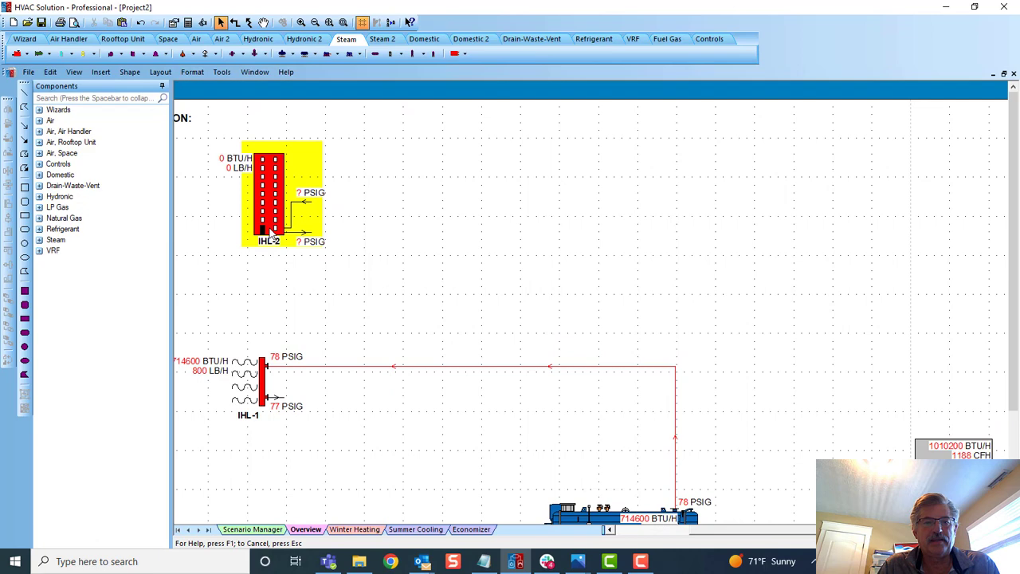
Draw a steam pipe from IHL-2's Steam In connector and terminate its open end
{"action": "left_click_drag", "start_coordinate": [271, 231], "coordinate": [260, 215]}
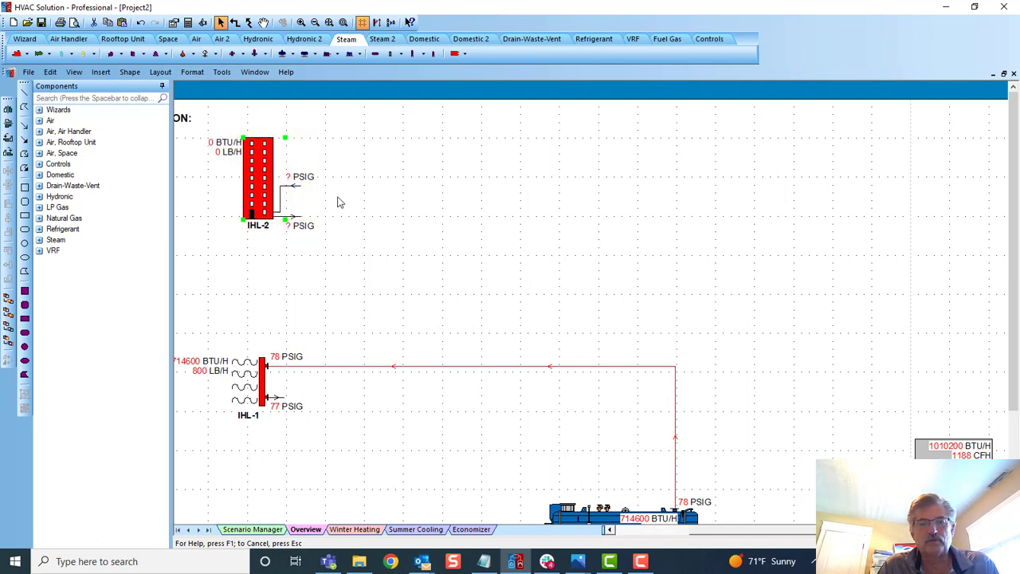
{"action": "mouse_move", "coordinate": [297, 187]}
{"action": "left_mouse_down"}
{"action": "mouse_move", "coordinate": [802, 199]}
{"action": "mouse_move", "coordinate": [833, 350]}
{"action": "left_mouse_up"}
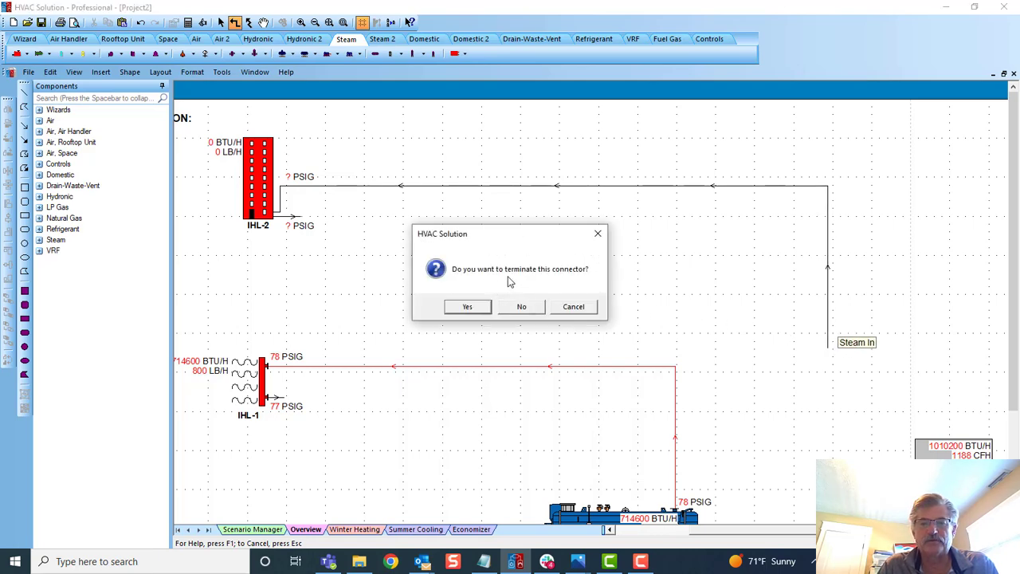
{"action": "left_click", "coordinate": [470, 307]}
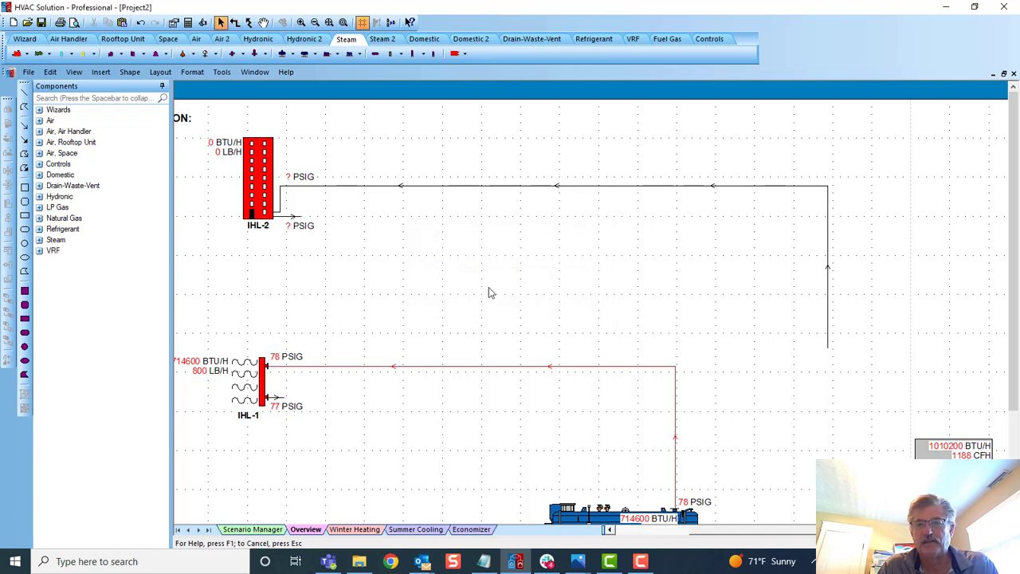
Enable the pipe's Entering pressure and set it to 89 psig
{"action": "double_click", "coordinate": [829, 265]}
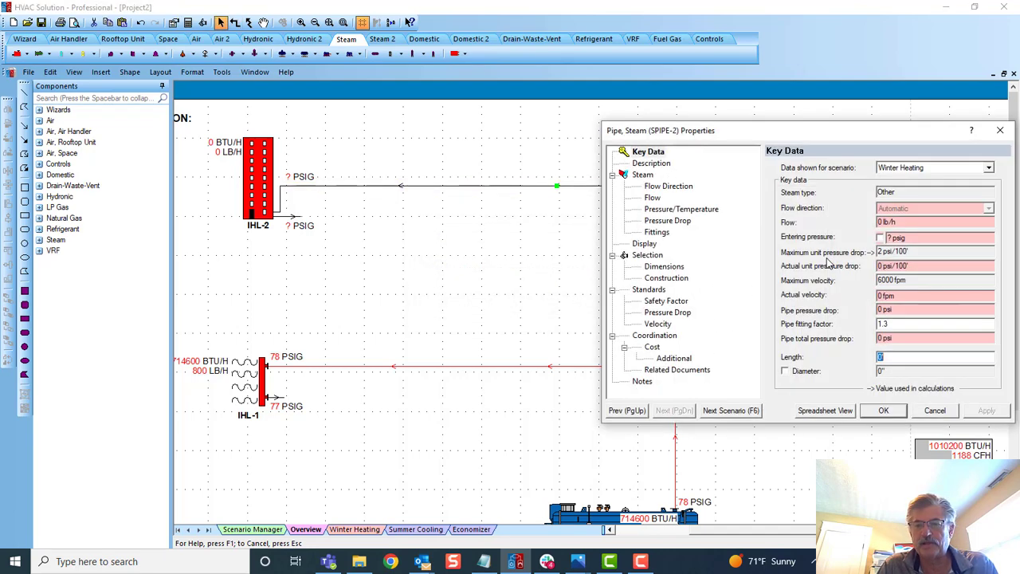
{"action": "left_click", "coordinate": [880, 239]}
{"action": "left_click", "coordinate": [855, 324]}
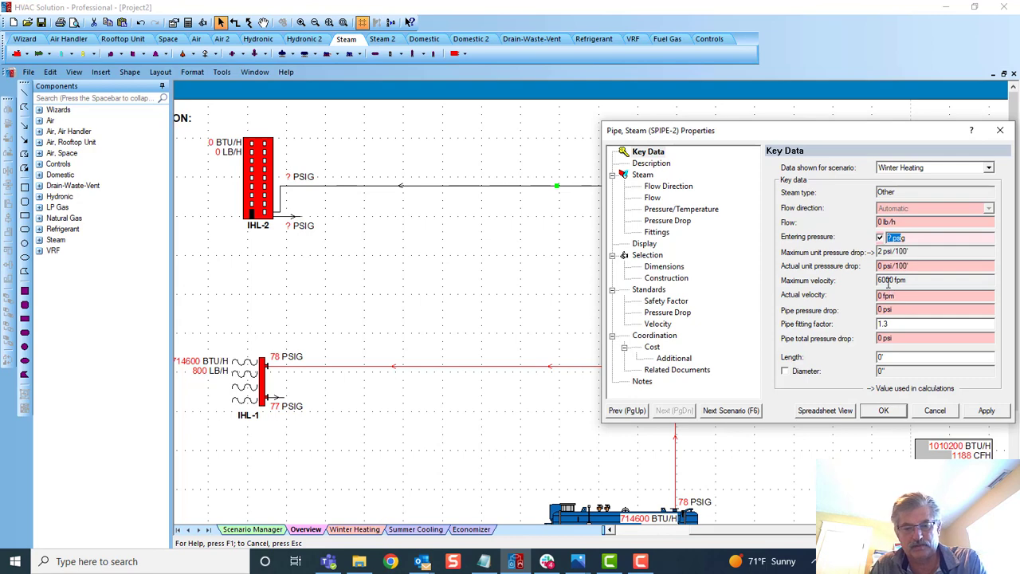
{"action": "type", "text": "9g"}
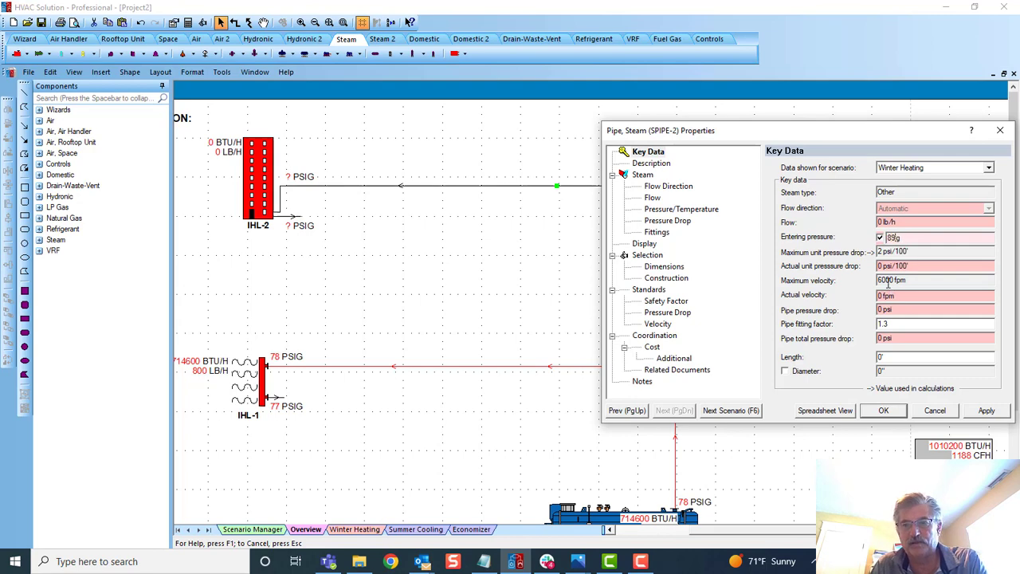
{"action": "left_click", "coordinate": [884, 412]}
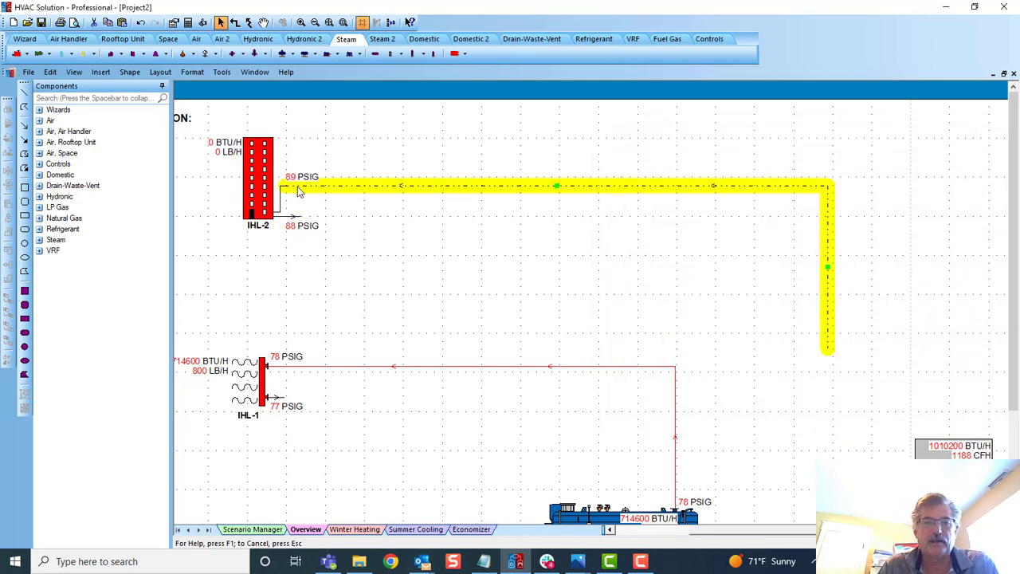
Replace IHL-2's Key Data component flow with 600 lb/h
{"action": "left_click_drag", "start_coordinate": [297, 199], "coordinate": [293, 219]}
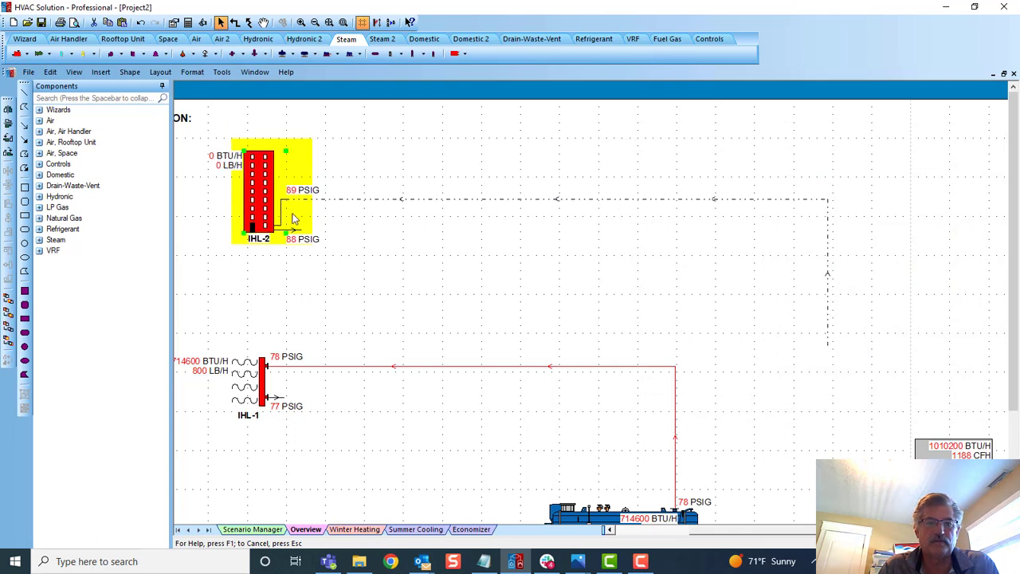
{"action": "double_click", "coordinate": [292, 219]}
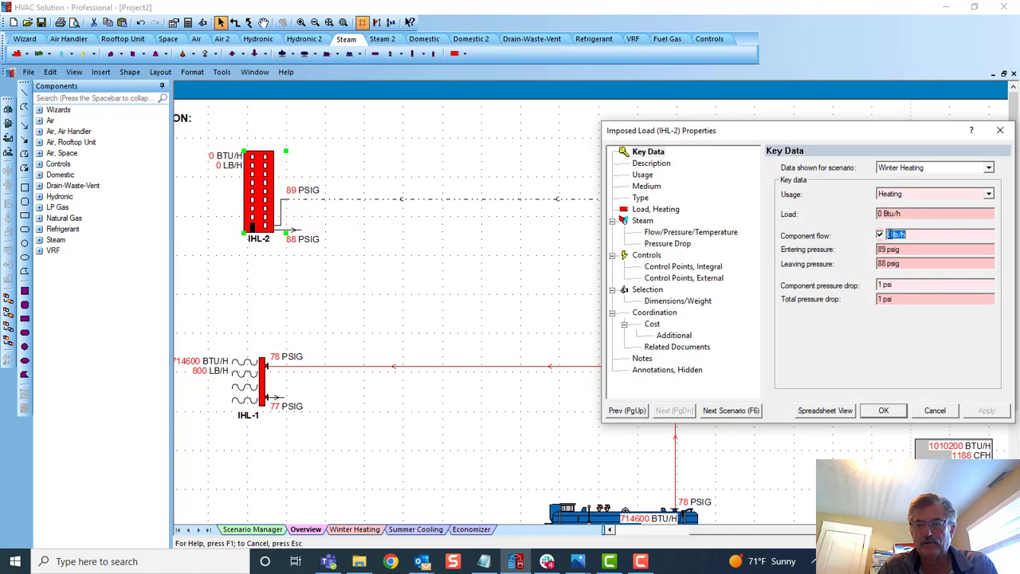
{"action": "left_click_drag", "start_coordinate": [892, 235], "coordinate": [879, 235]}
{"action": "type", "text": "600"}
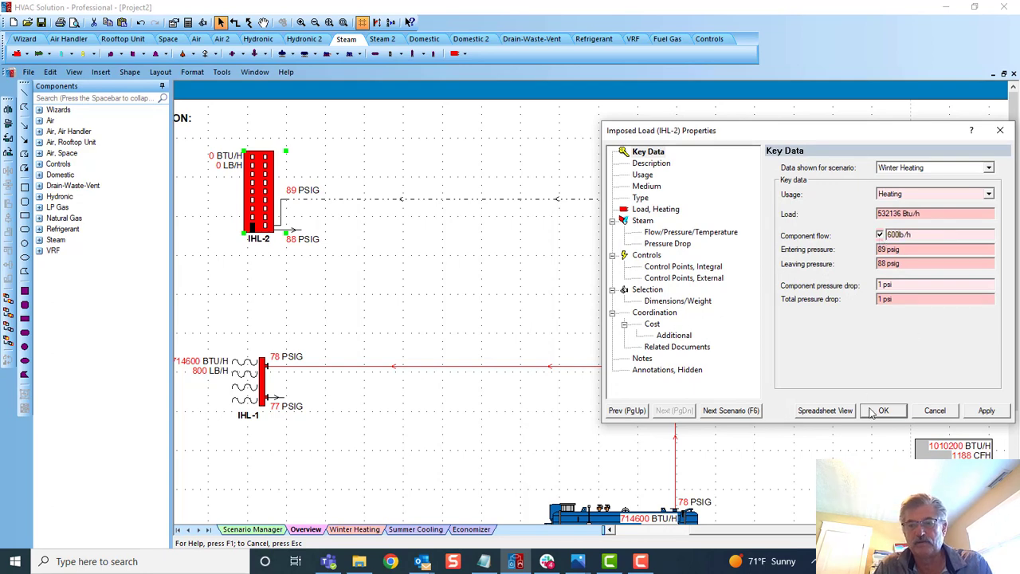
{"action": "left_click", "coordinate": [877, 410]}
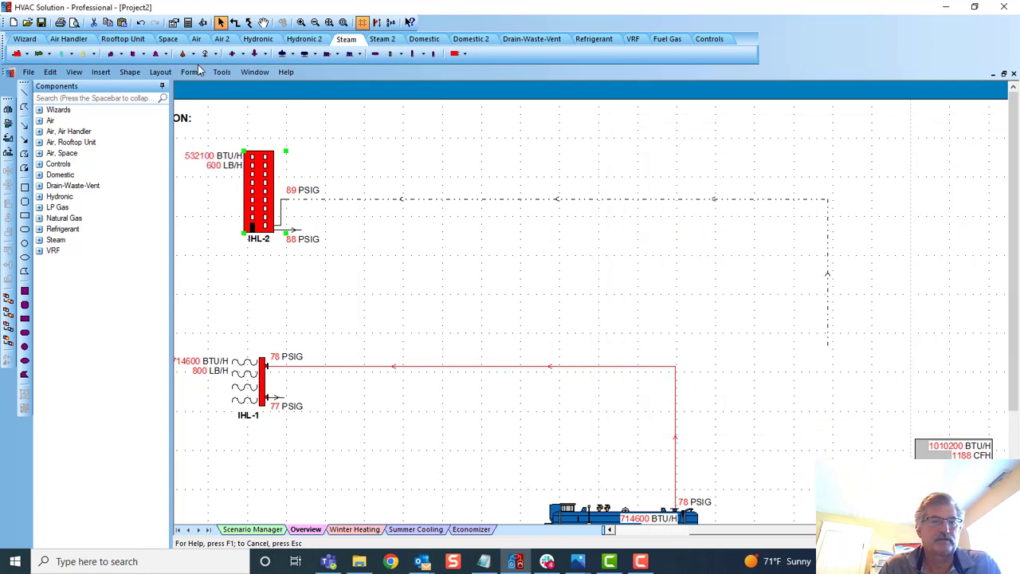
Drop pressure-reducing valve PRV-1 onto the steam pipe feeding IHL-2
{"action": "left_click", "coordinate": [183, 54]}
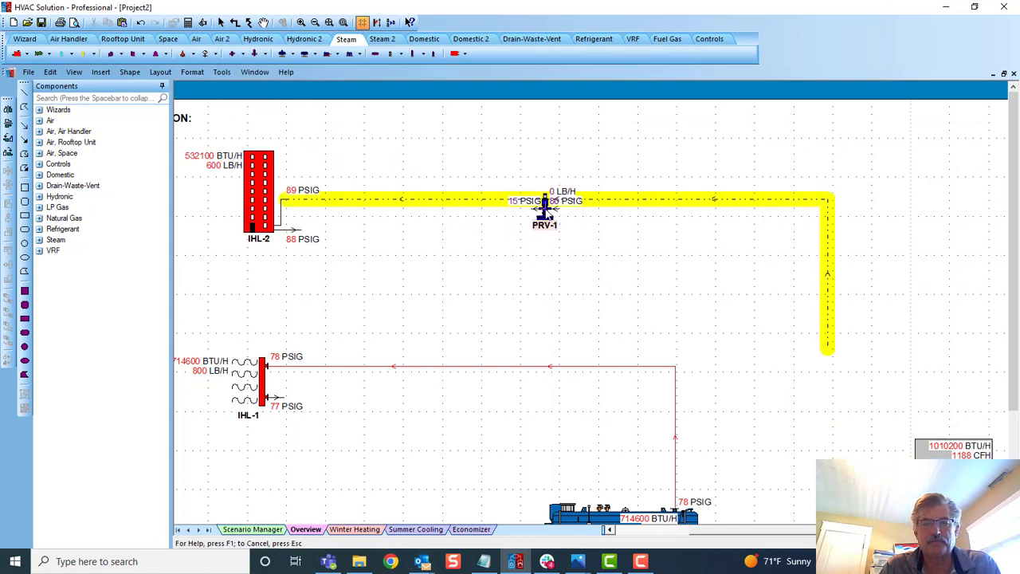
{"action": "left_click", "coordinate": [547, 210]}
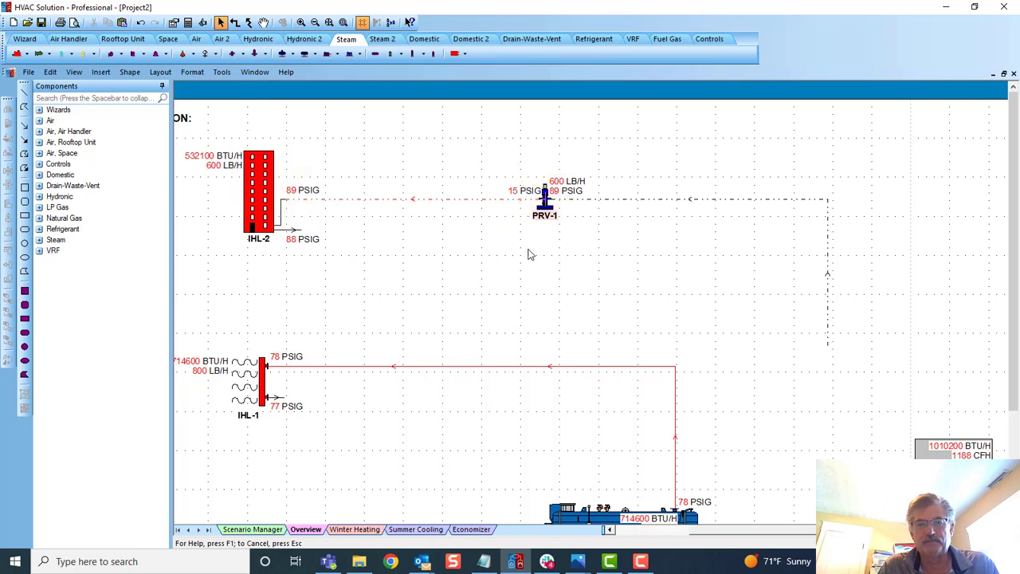
Uncheck Entering pressure on the PRV-1 to IHL-2 pipe so it reads 15 PSIG
{"action": "scroll", "coordinate": [558, 255], "scroll_direction": "up", "scroll_amount": 1}
{"action": "scroll", "coordinate": [565, 264], "scroll_direction": "up", "scroll_amount": 1}
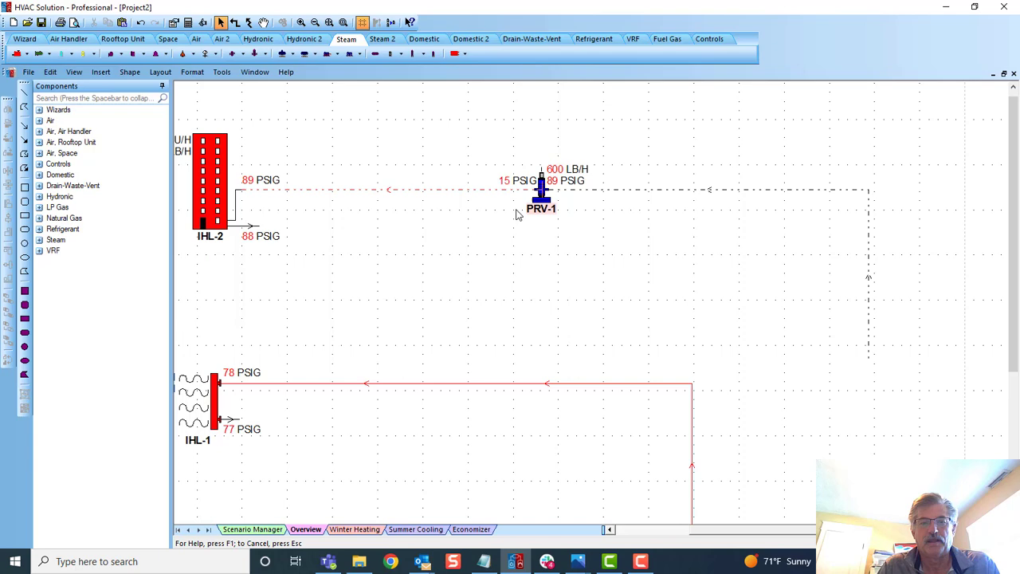
{"action": "scroll", "coordinate": [312, 241], "scroll_direction": "down", "scroll_amount": 2}
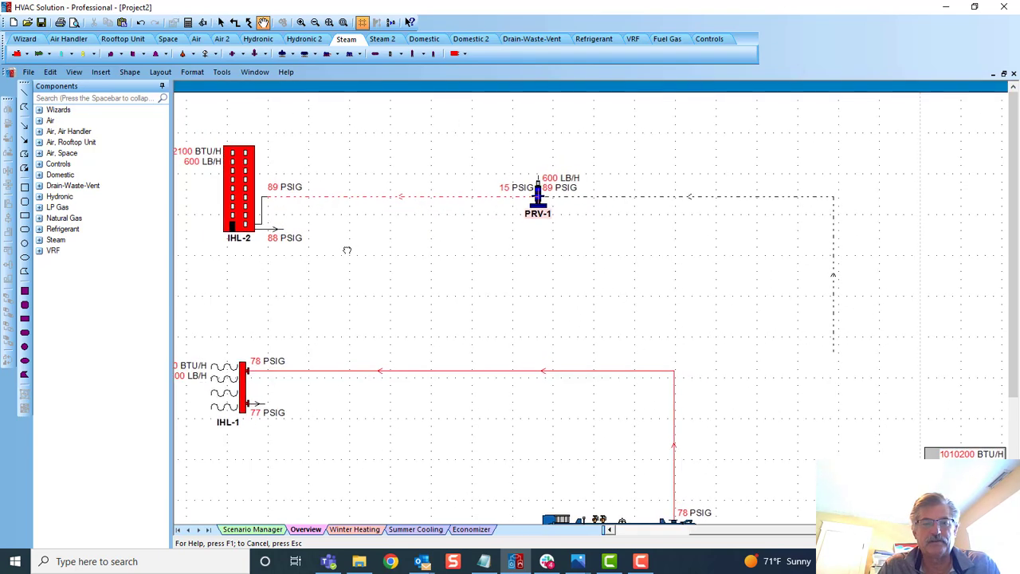
{"action": "double_click", "coordinate": [359, 200]}
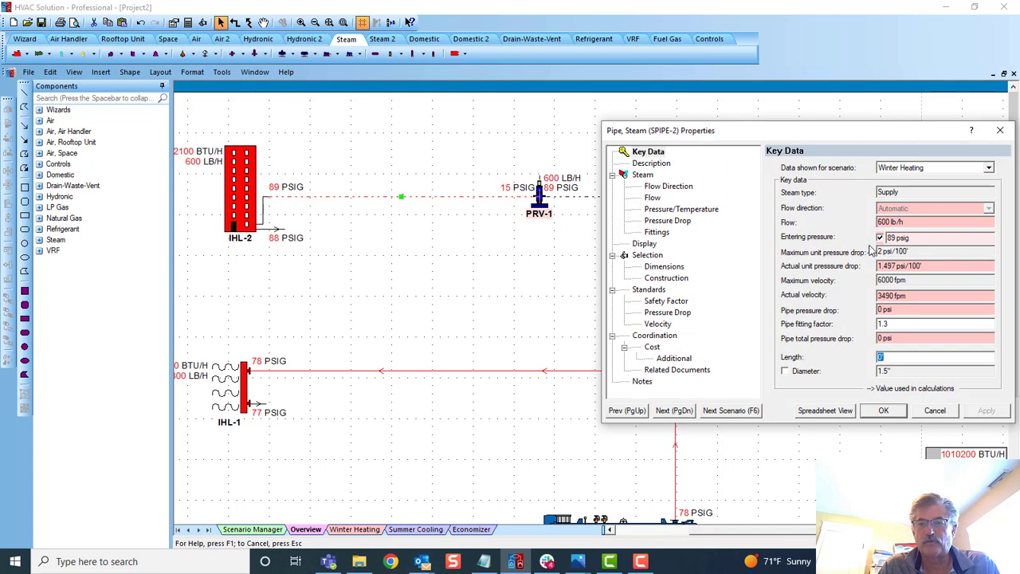
{"action": "left_click", "coordinate": [880, 238]}
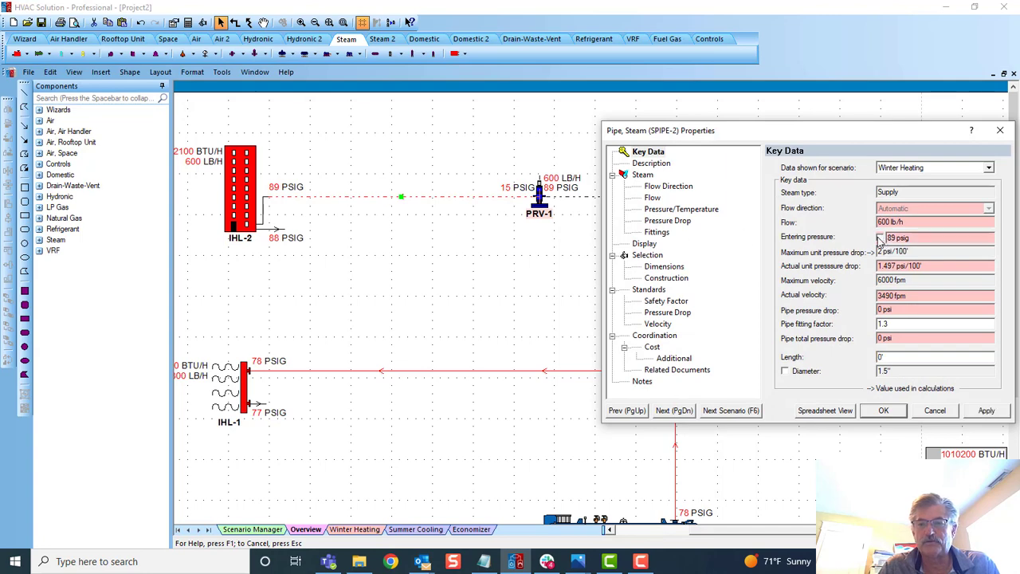
{"action": "left_click", "coordinate": [885, 411]}
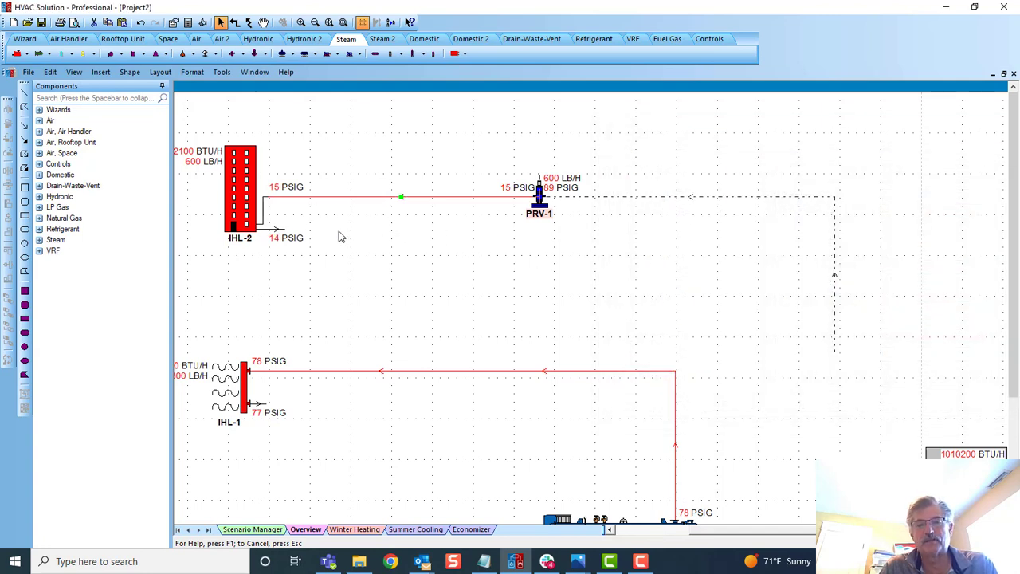
Add pressure labels to PRV-1 and its pipes: 15 PSIG toward IHL-2 and 89 PSIG on the supply side
{"action": "scroll", "coordinate": [661, 205], "scroll_direction": "up", "scroll_amount": 1}
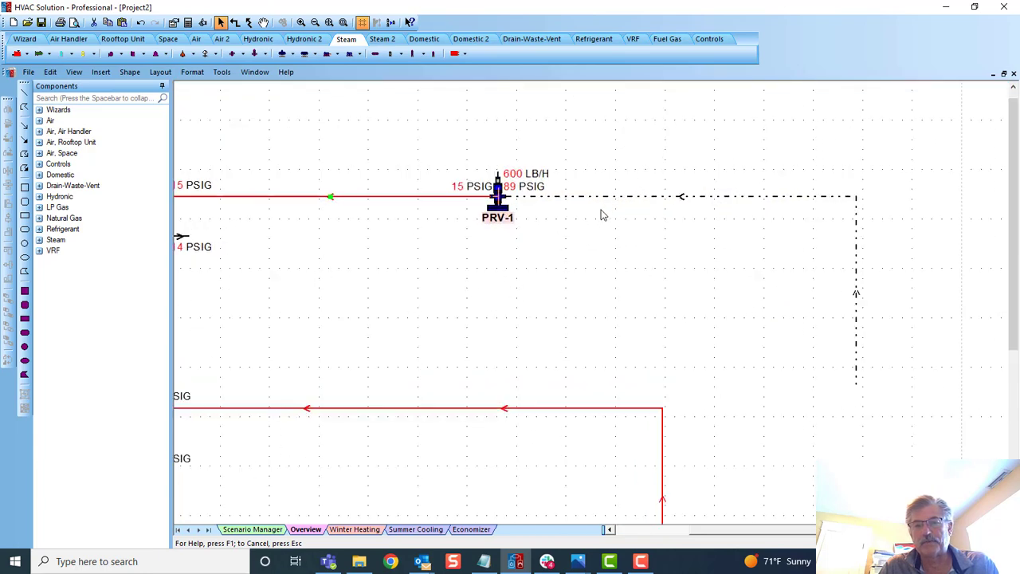
{"action": "scroll", "coordinate": [599, 213], "scroll_direction": "up", "scroll_amount": 1}
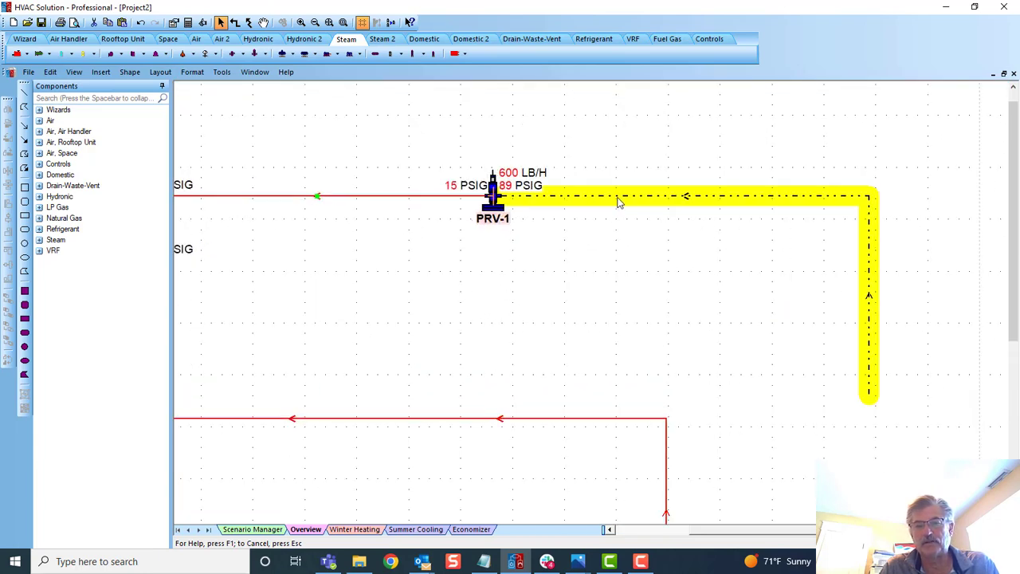
{"action": "scroll", "coordinate": [648, 227], "scroll_direction": "down", "scroll_amount": 3}
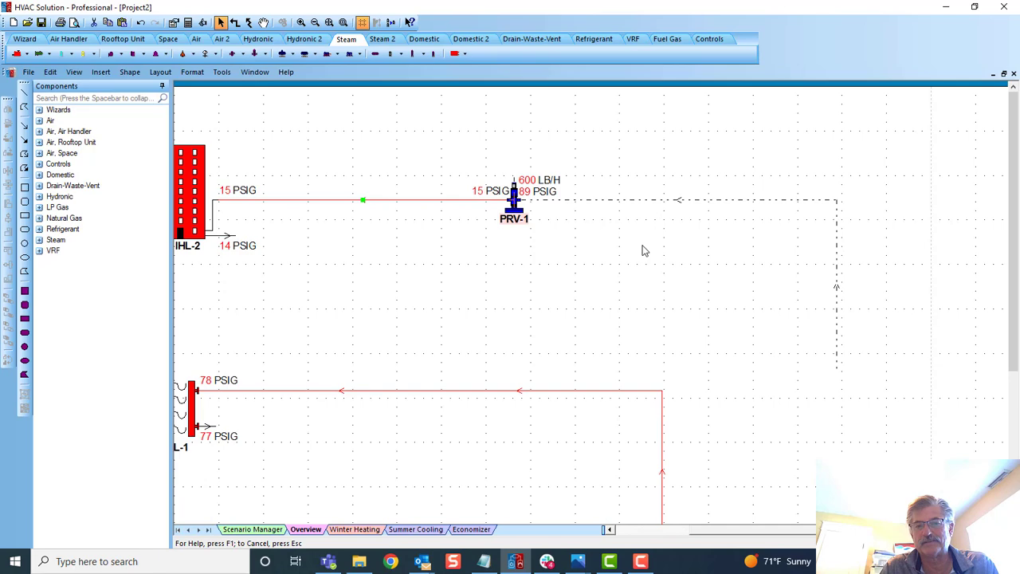
{"action": "left_click_drag", "start_coordinate": [641, 242], "coordinate": [646, 221]}
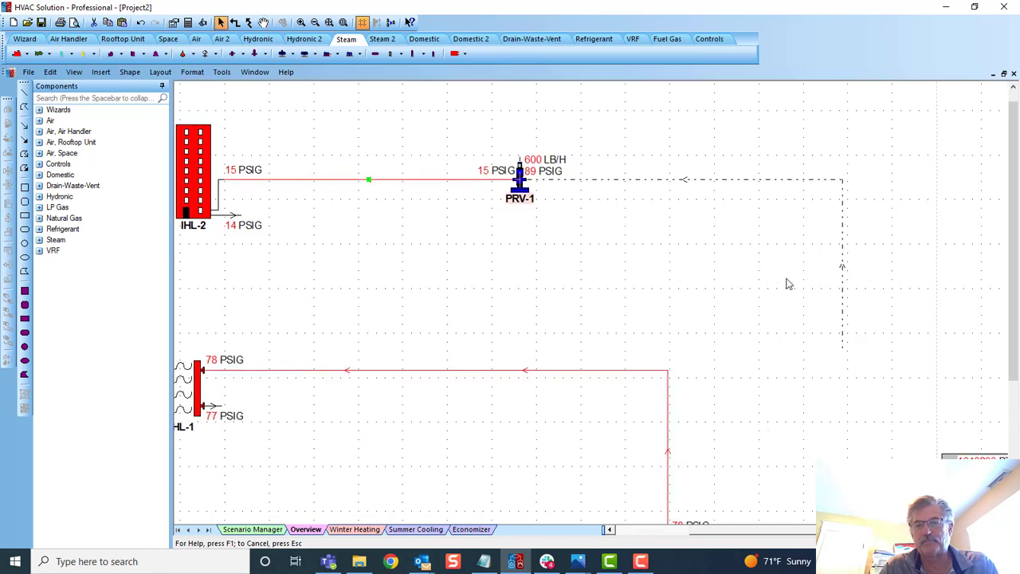
{"action": "mouse_move", "coordinate": [302, 138]}
{"action": "left_mouse_down"}
{"action": "mouse_move", "coordinate": [549, 228]}
{"action": "mouse_move", "coordinate": [875, 322]}
{"action": "left_mouse_up"}
{"action": "right_click", "coordinate": [738, 255]}
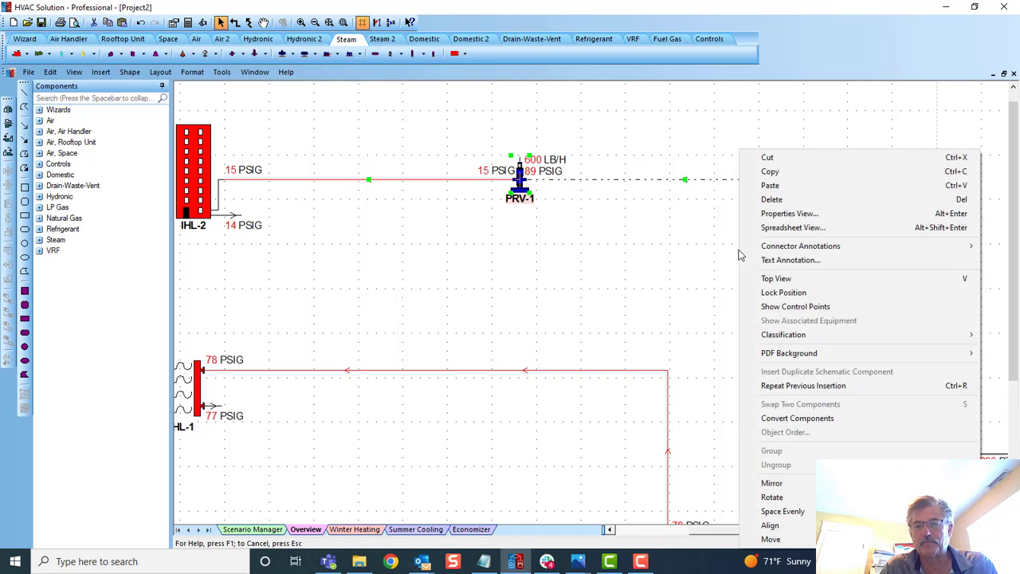
{"action": "mouse_move", "coordinate": [778, 250]}
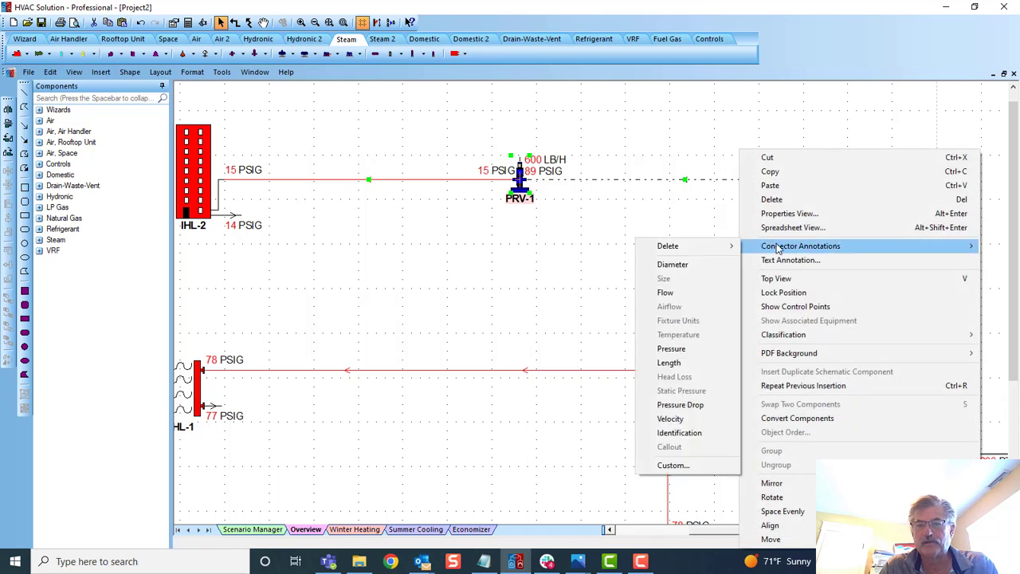
{"action": "left_click", "coordinate": [700, 348]}
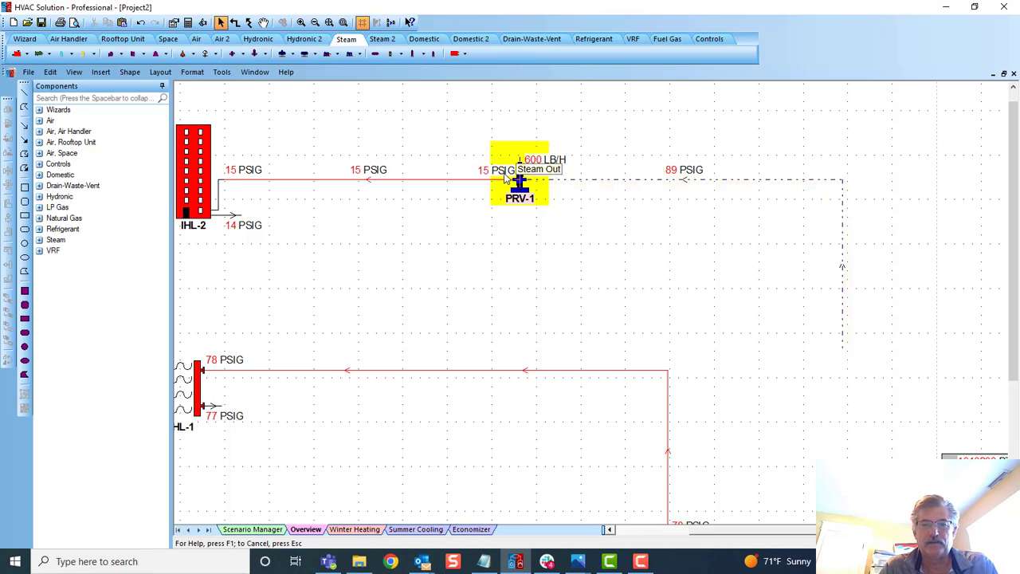
Change PRV-1's Key Data leaving pressure to 40 psig and confirm it
{"action": "left_click", "coordinate": [519, 193]}
{"action": "double_click", "coordinate": [519, 188]}
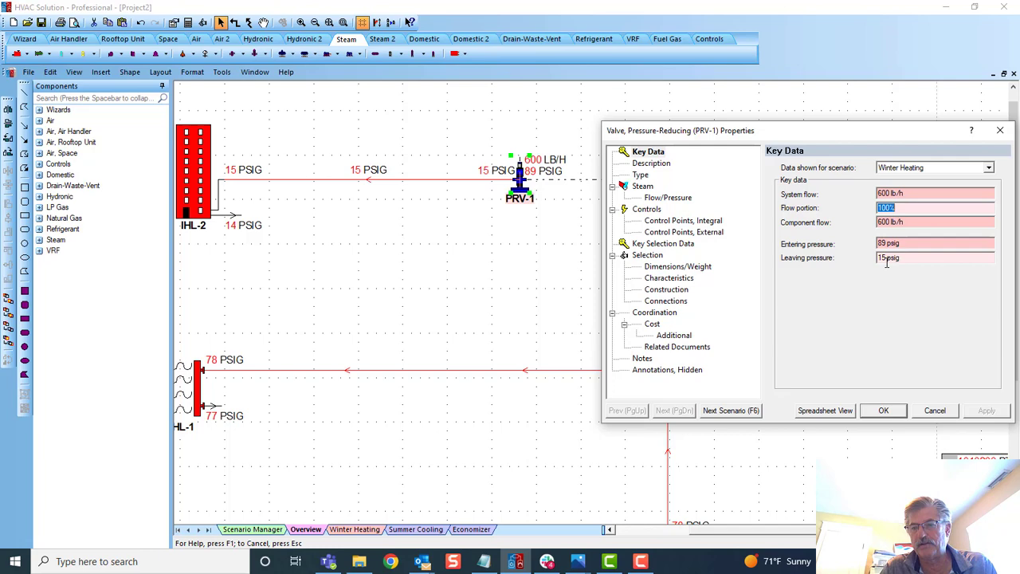
{"action": "type", "text": "4"}
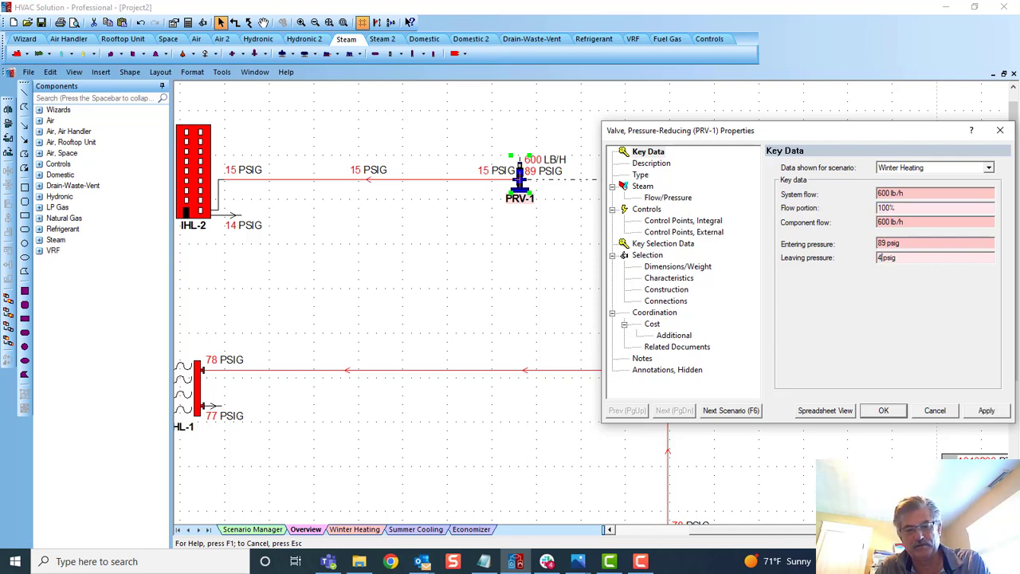
{"action": "type", "text": "0"}
{"action": "left_click", "coordinate": [882, 411]}
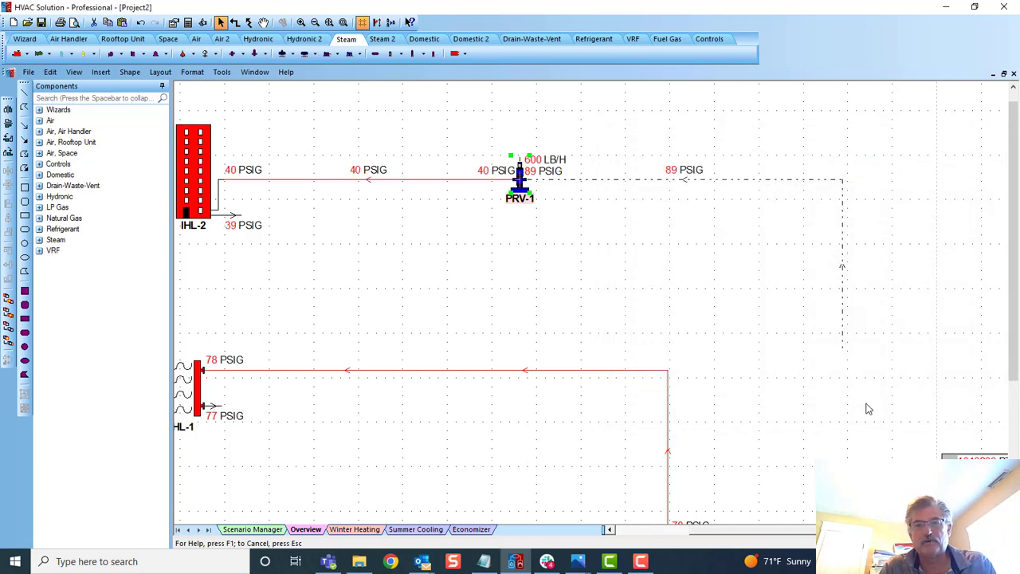
{"action": "scroll", "coordinate": [637, 308], "scroll_direction": "down", "scroll_amount": 2}
Zoom out and pan until boiler B-1, IHL-1, PRV-1 and IHL-2 all fit on screen
{"action": "left_click_drag", "start_coordinate": [636, 302], "coordinate": [623, 274]}
{"action": "key", "text": "Escape"}
{"action": "scroll", "coordinate": [624, 274], "scroll_direction": "down", "scroll_amount": 2}
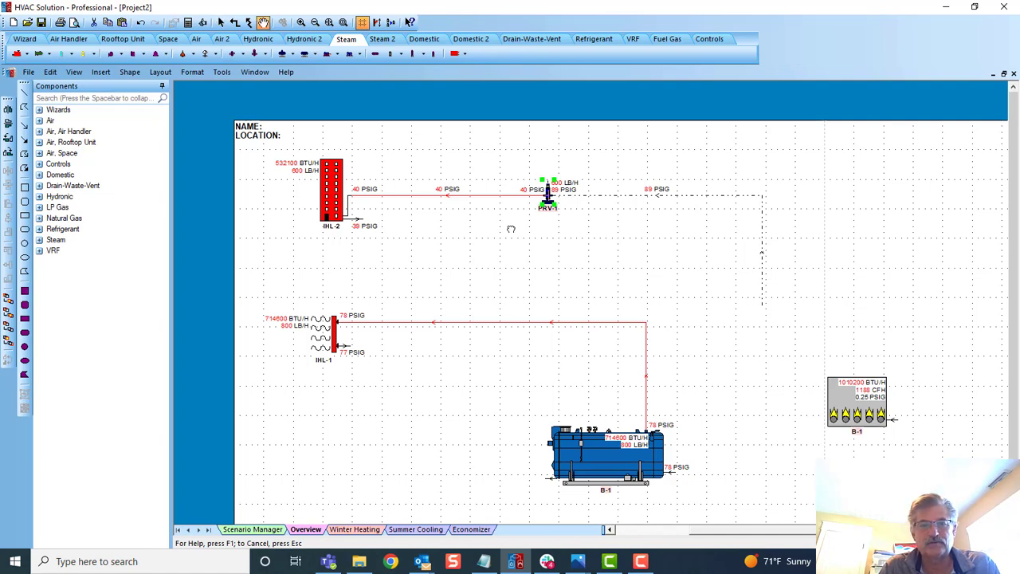
{"action": "mouse_move", "coordinate": [510, 228]}
{"action": "left_mouse_down"}
{"action": "mouse_move", "coordinate": [467, 200]}
{"action": "mouse_move", "coordinate": [473, 214]}
{"action": "left_mouse_up"}
{"action": "scroll", "coordinate": [557, 244], "scroll_direction": "up", "scroll_amount": 1}
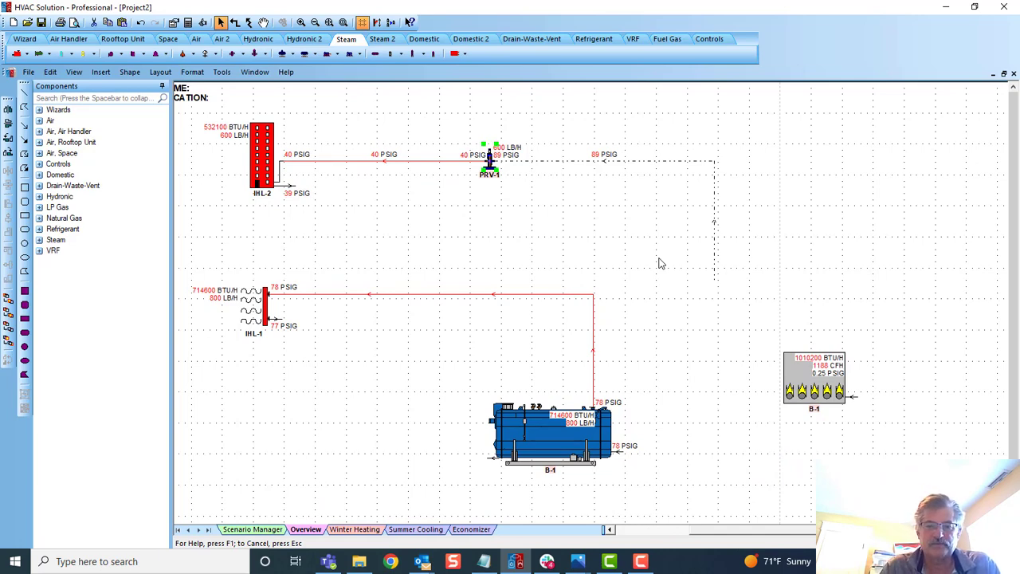
{"action": "left_click", "coordinate": [575, 420]}
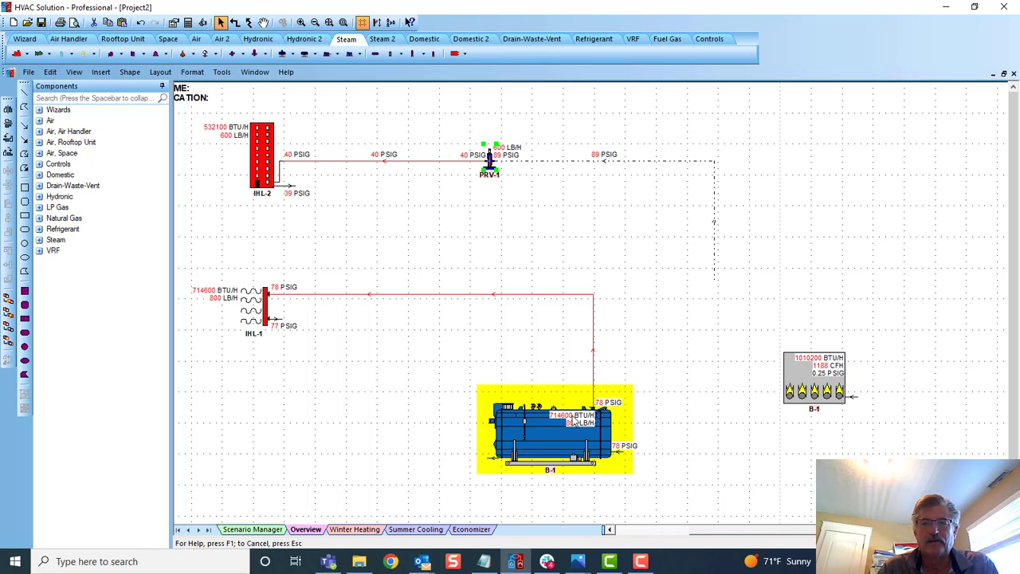
{"action": "left_click", "coordinate": [533, 508]}
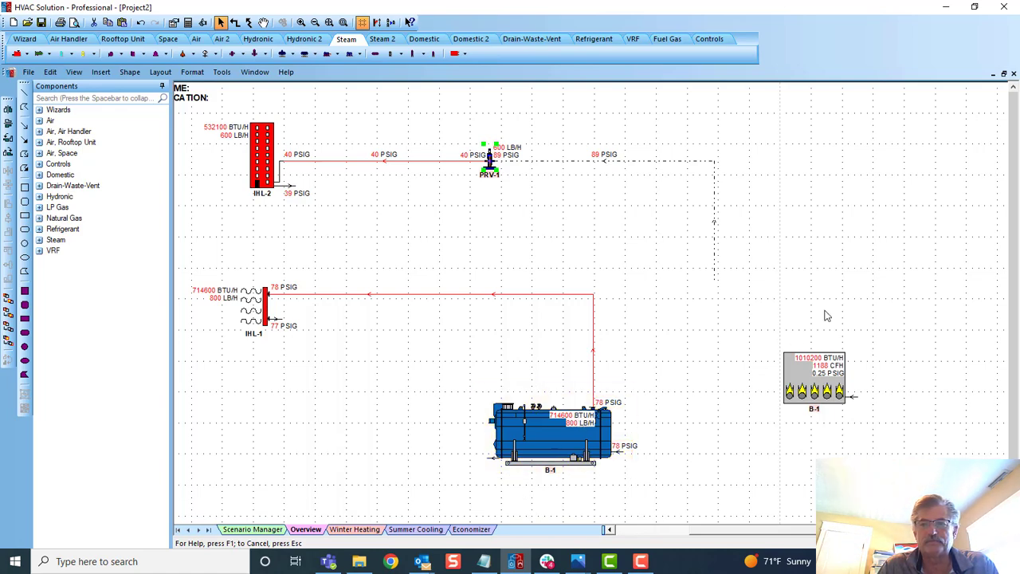